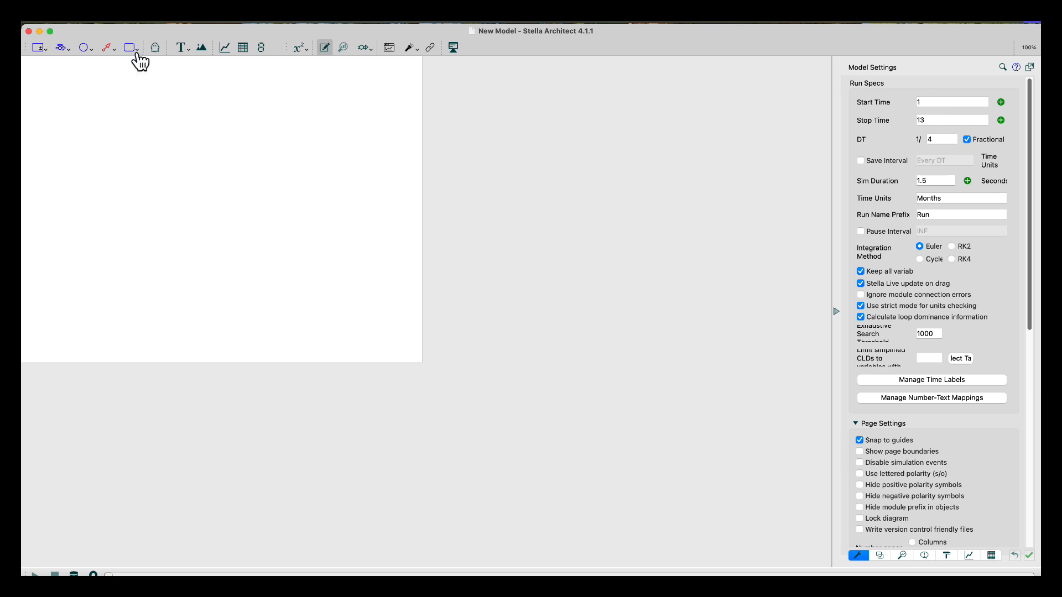
Create a new causal loop diagram (CLD) document
{"action": "left_click", "coordinate": [123, 21]}
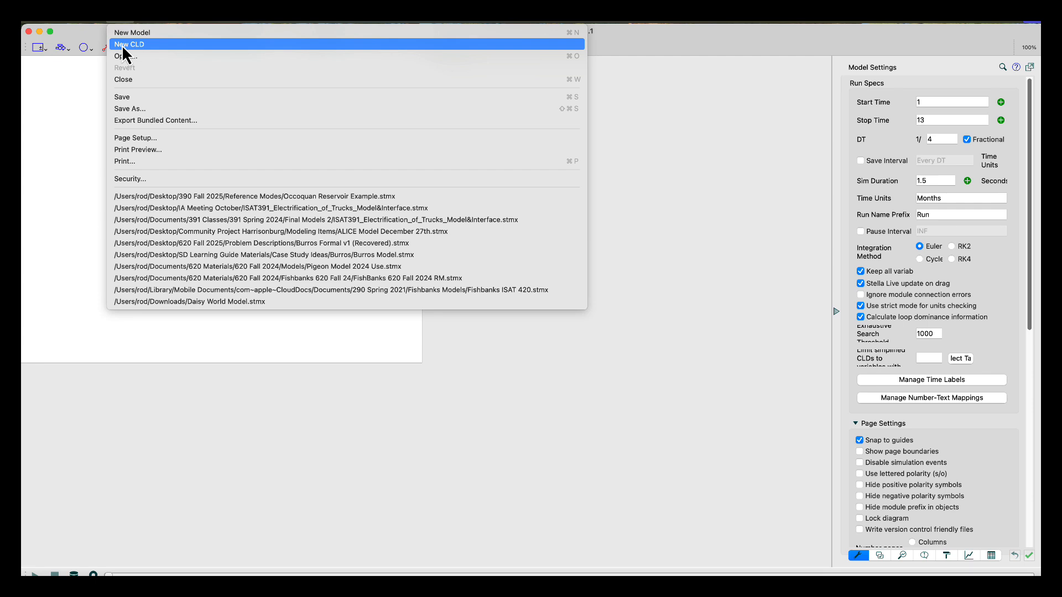
{"action": "left_click", "coordinate": [123, 45]}
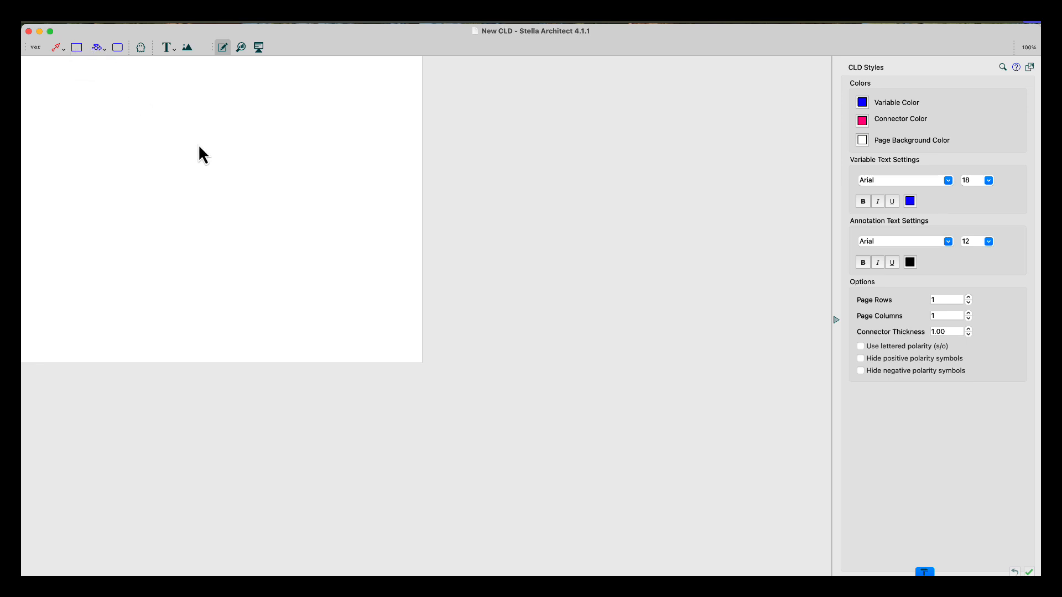
Add a stock near the page centre, enlarge its box, and name it Population
{"action": "left_click", "coordinate": [78, 50]}
{"action": "left_click", "coordinate": [304, 203]}
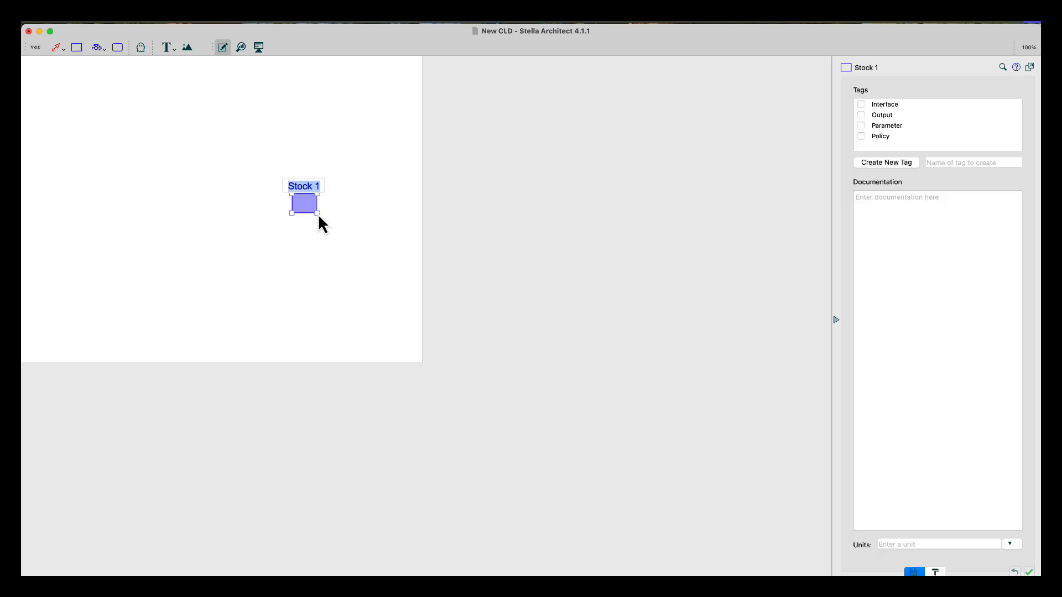
{"action": "left_click_drag", "start_coordinate": [317, 213], "coordinate": [340, 231]}
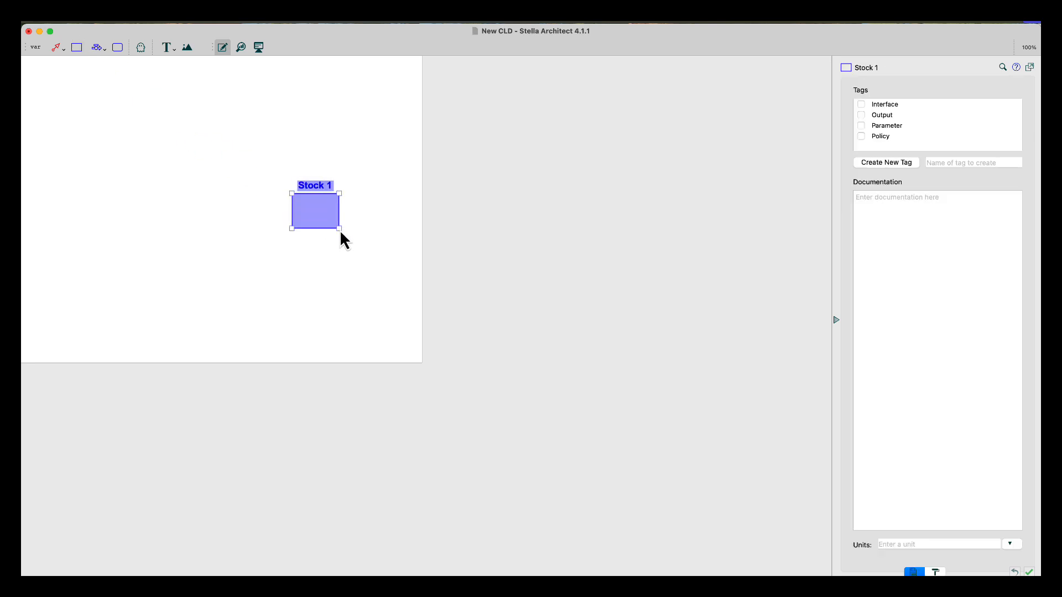
{"action": "left_click", "coordinate": [314, 185]}
{"action": "type", "text": "Population"}
{"action": "left_click_drag", "start_coordinate": [340, 231], "coordinate": [358, 239]}
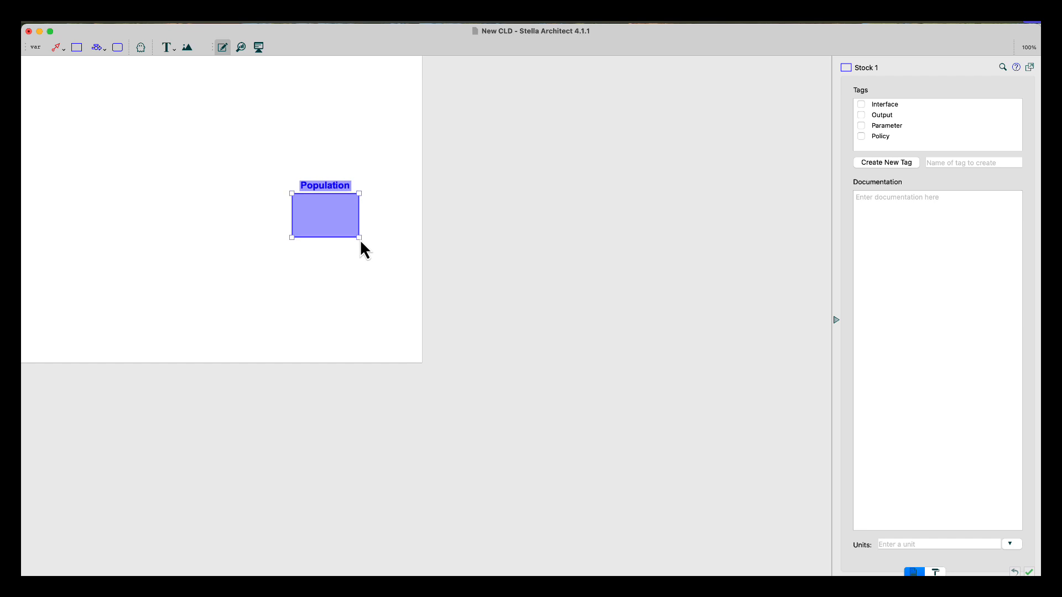
{"action": "left_click", "coordinate": [337, 146]}
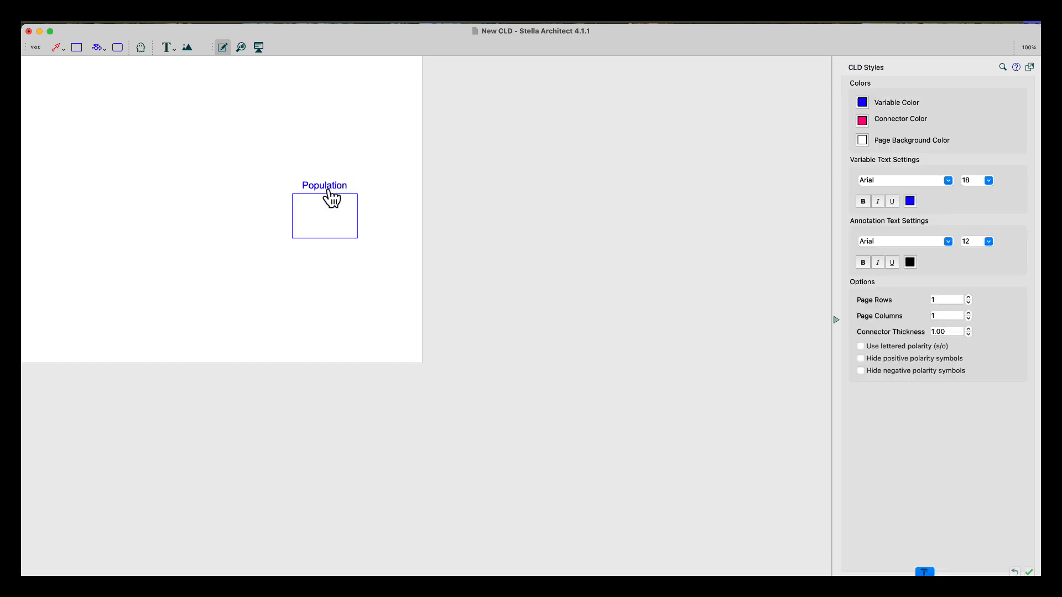
Move the Population stock further toward the middle of the enlarged page
{"action": "left_click_drag", "start_coordinate": [330, 194], "coordinate": [334, 218]}
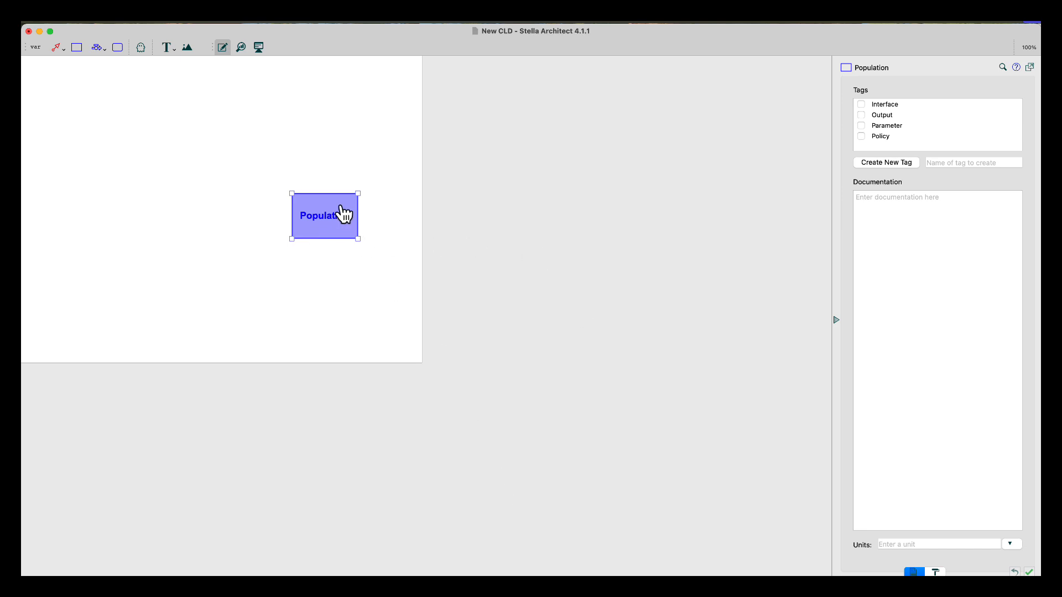
{"action": "left_click_drag", "start_coordinate": [334, 208], "coordinate": [467, 271]}
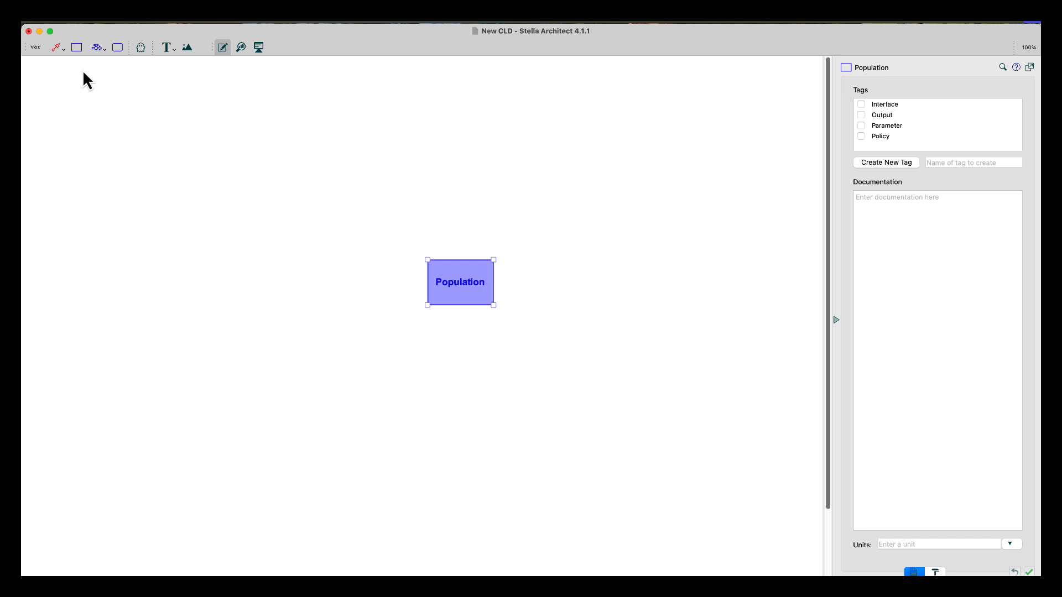
Draw a biflow from a cloud on the left into the Population stock
{"action": "left_click", "coordinate": [106, 52]}
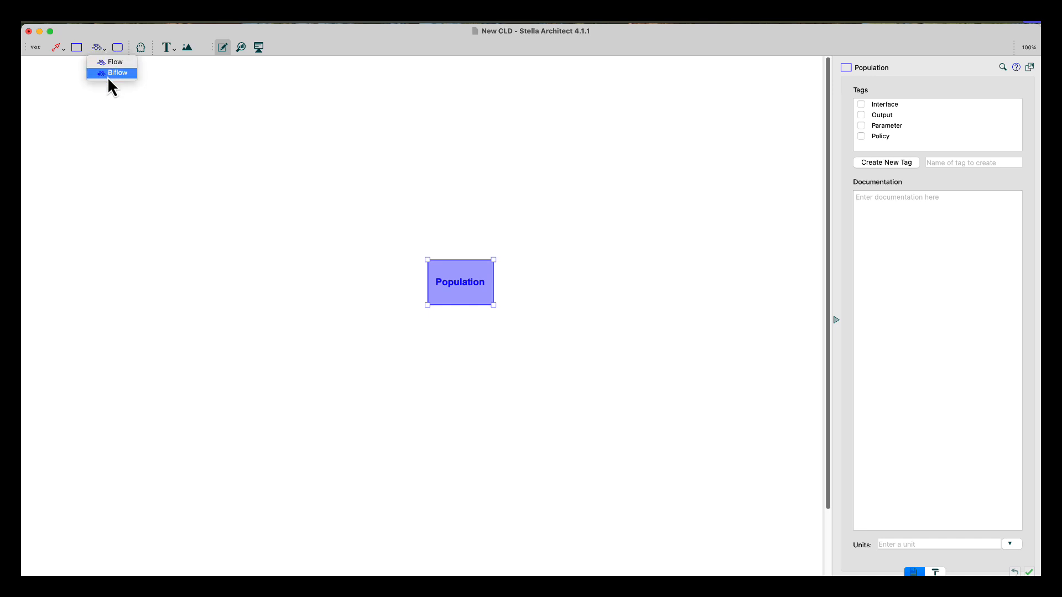
{"action": "left_click", "coordinate": [109, 74]}
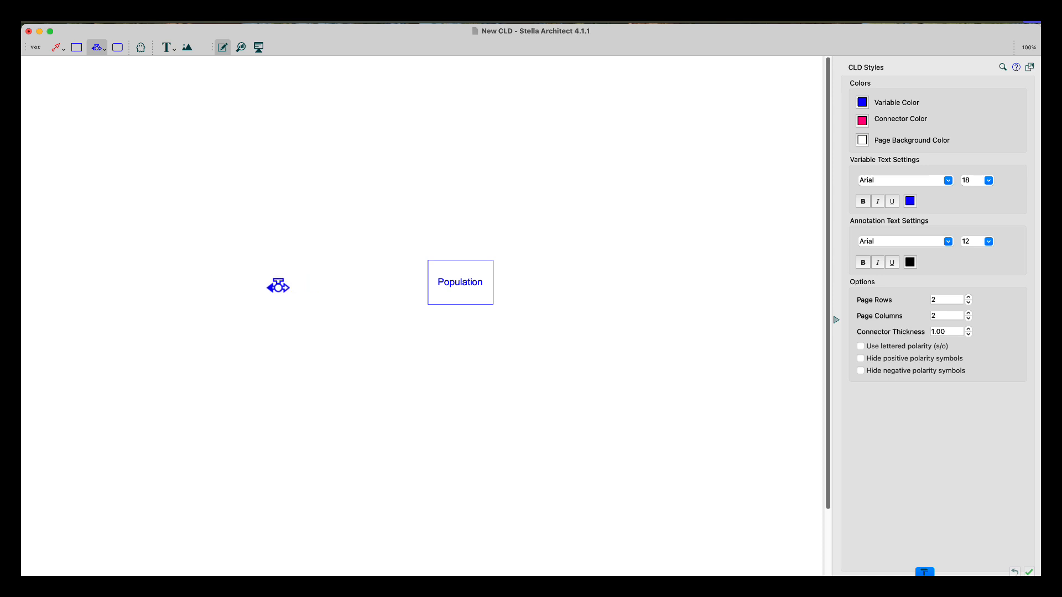
{"action": "left_click_drag", "start_coordinate": [265, 288], "coordinate": [469, 290]}
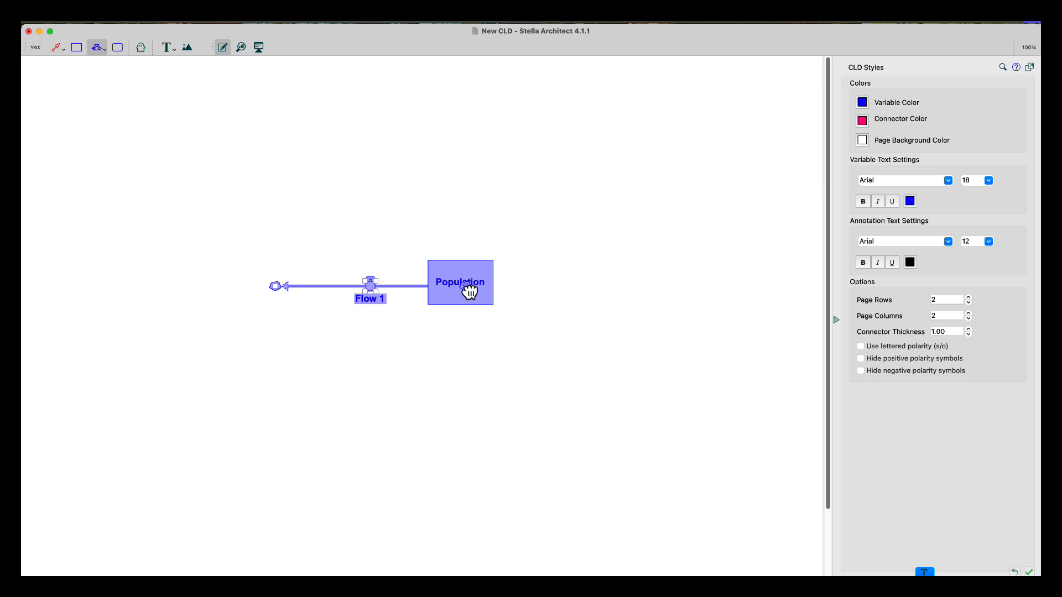
{"action": "left_click_drag", "start_coordinate": [469, 291], "coordinate": [465, 287]}
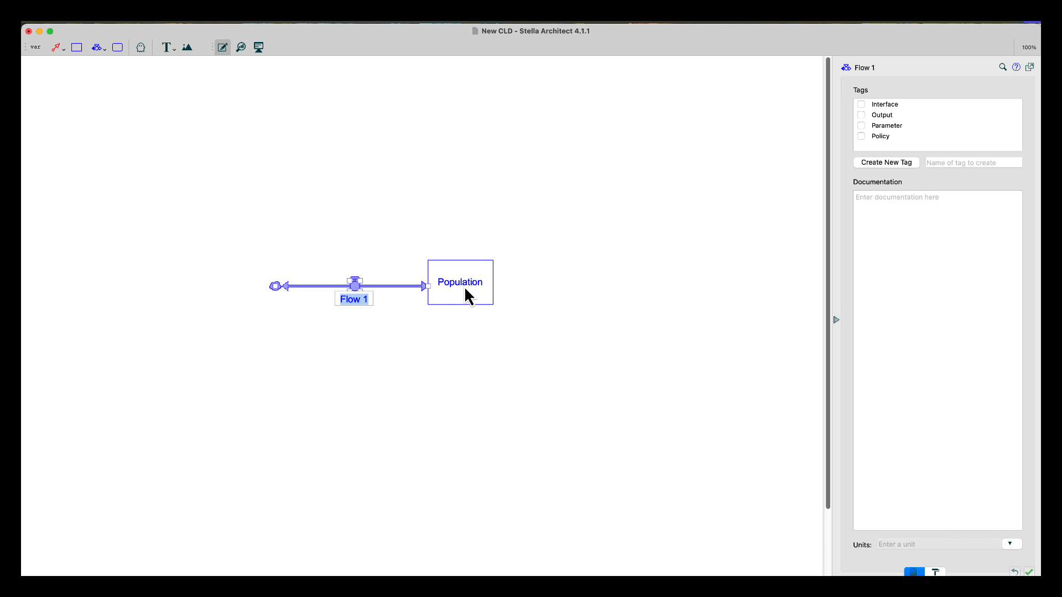
Name the biflow Net Change in Population and wrap its label onto two lines
{"action": "type", "text": "Net c"}
{"action": "key", "text": "BackSpace"}
{"action": "type", "text": "Change "}
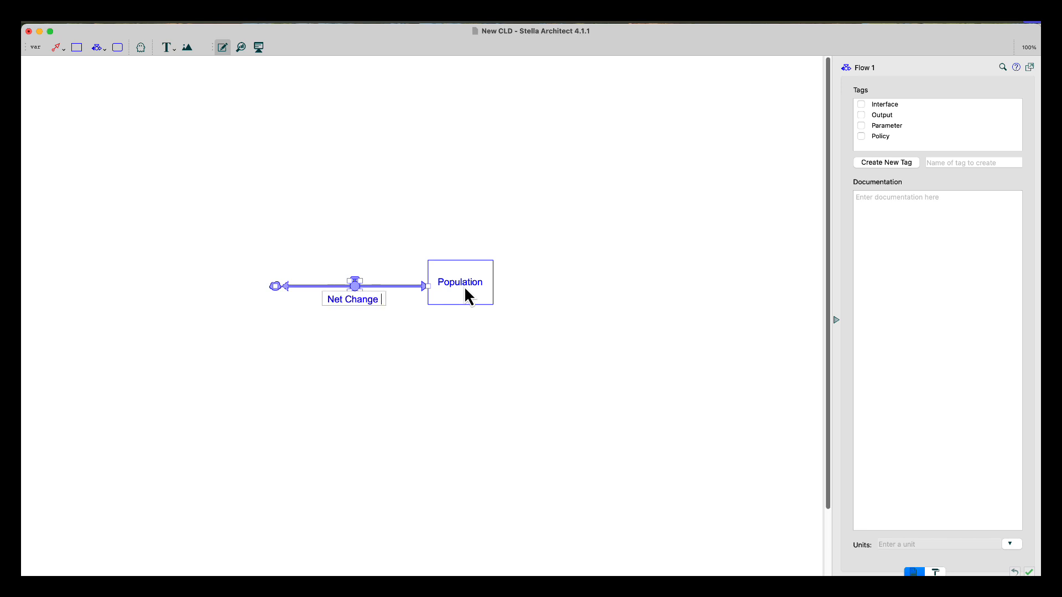
{"action": "type", "text": "in Populato"}
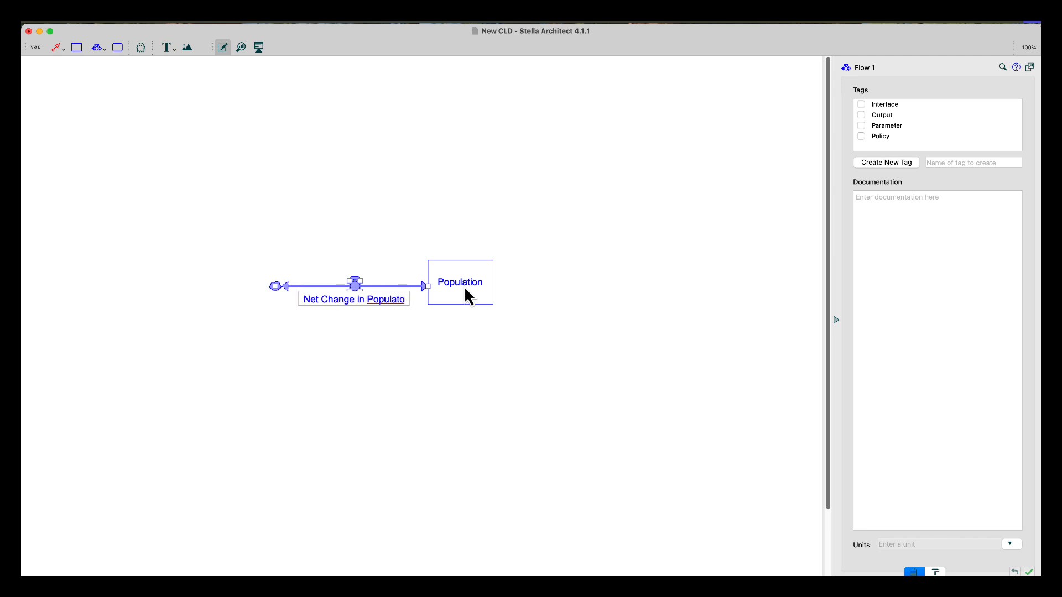
{"action": "key", "text": "BackSpace"}
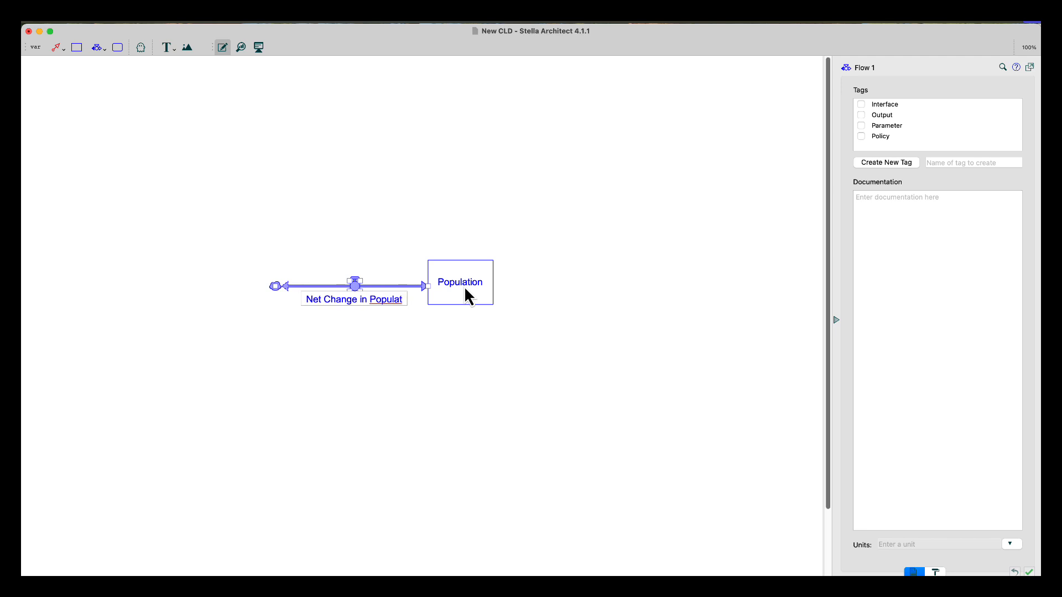
{"action": "type", "text": "ion"}
{"action": "key", "text": "Return"}
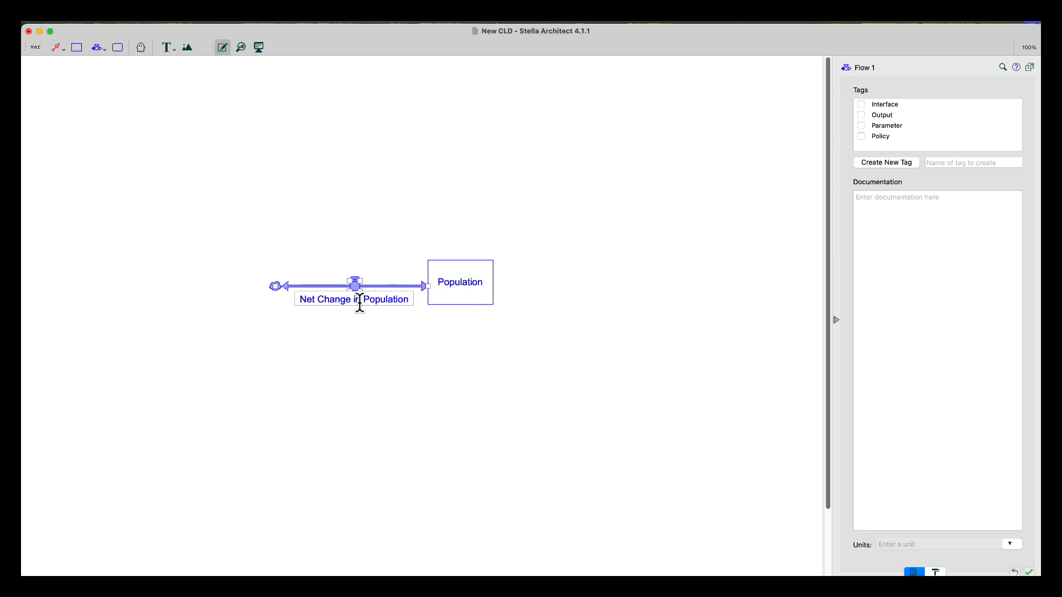
{"action": "left_click", "coordinate": [371, 340]}
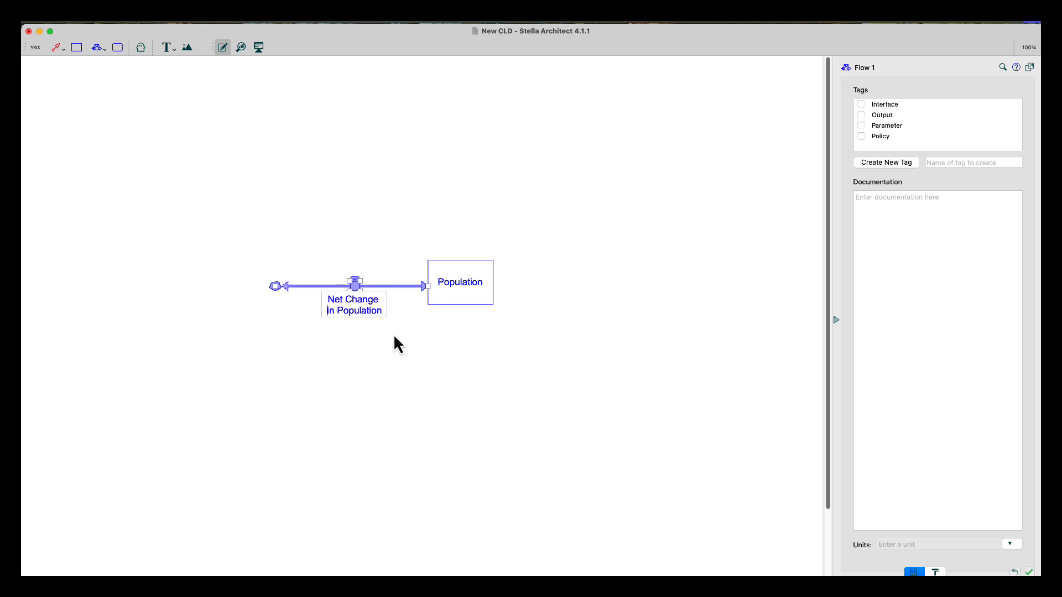
{"action": "left_click", "coordinate": [394, 335]}
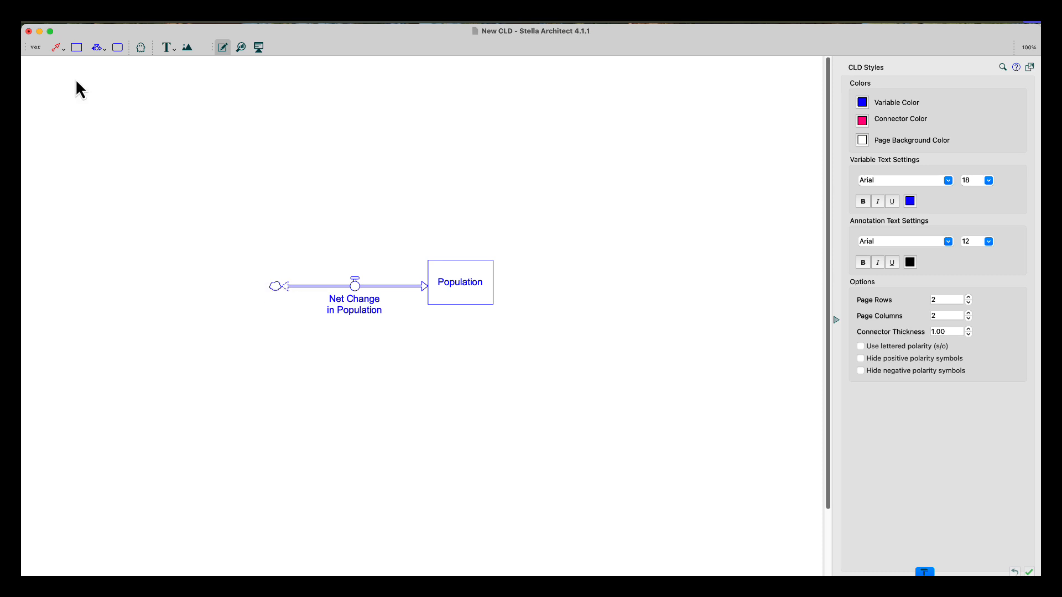
Add a variable named Carrying Capacity well below the Population stock
{"action": "left_click", "coordinate": [36, 49]}
{"action": "left_click", "coordinate": [486, 484]}
{"action": "left_click", "coordinate": [486, 484]}
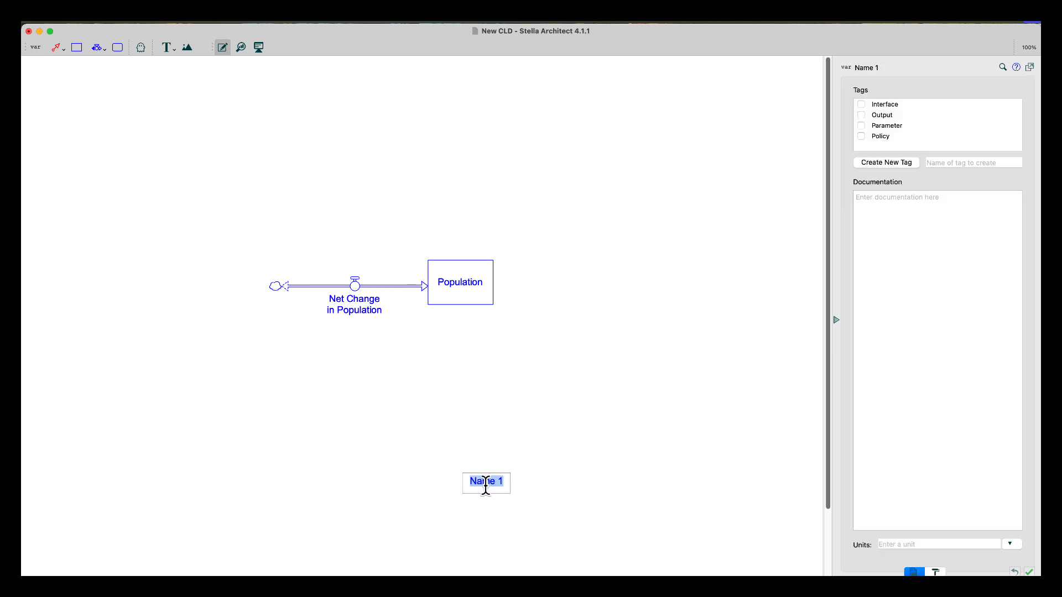
{"action": "type", "text": "Carrying CApa"}
{"action": "key", "text": "BackSpace"}
{"action": "key", "text": "BackSpace"}
{"action": "key", "text": "BackSpace"}
{"action": "type", "text": "apacity"}
{"action": "left_click", "coordinate": [487, 481]}
{"action": "key", "text": "Return"}
Add a variable named Ratio of Population to Carrying Capacity between the stock and Carrying Capacity
{"action": "left_click", "coordinate": [35, 48]}
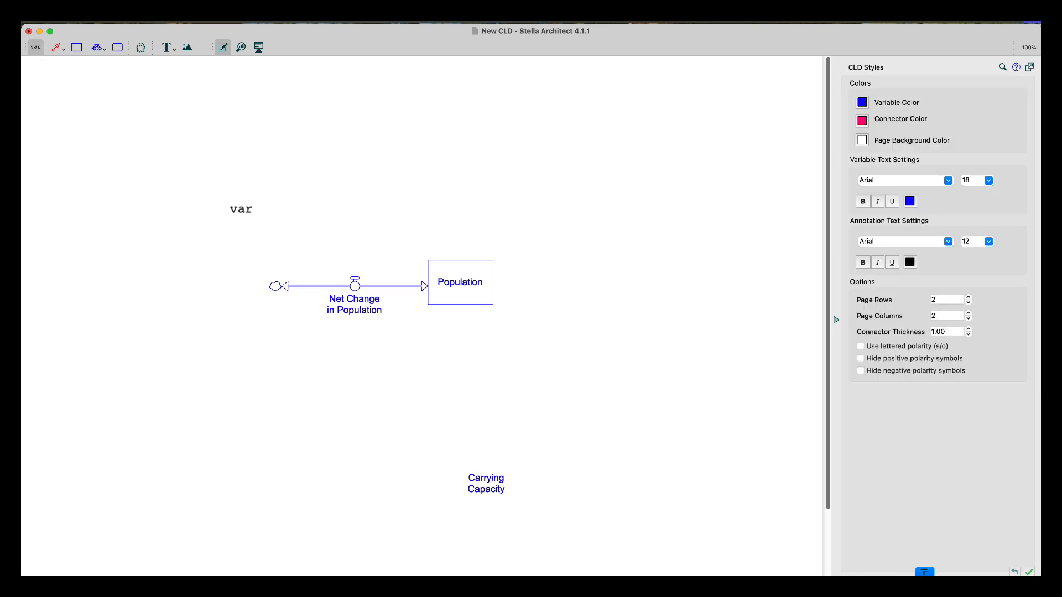
{"action": "left_click", "coordinate": [485, 405]}
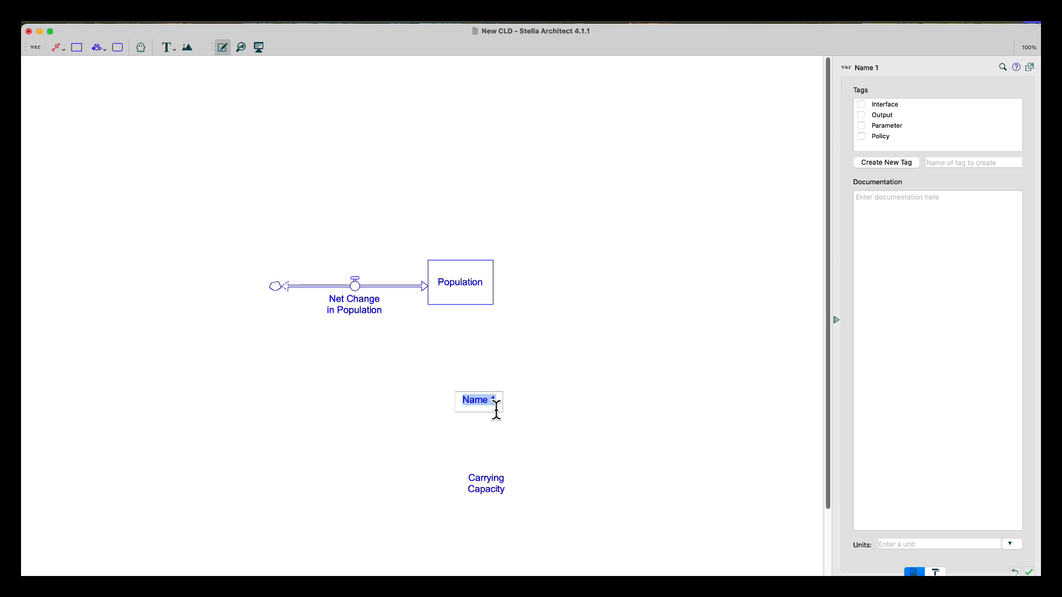
{"action": "type", "text": "Ratio of Po"}
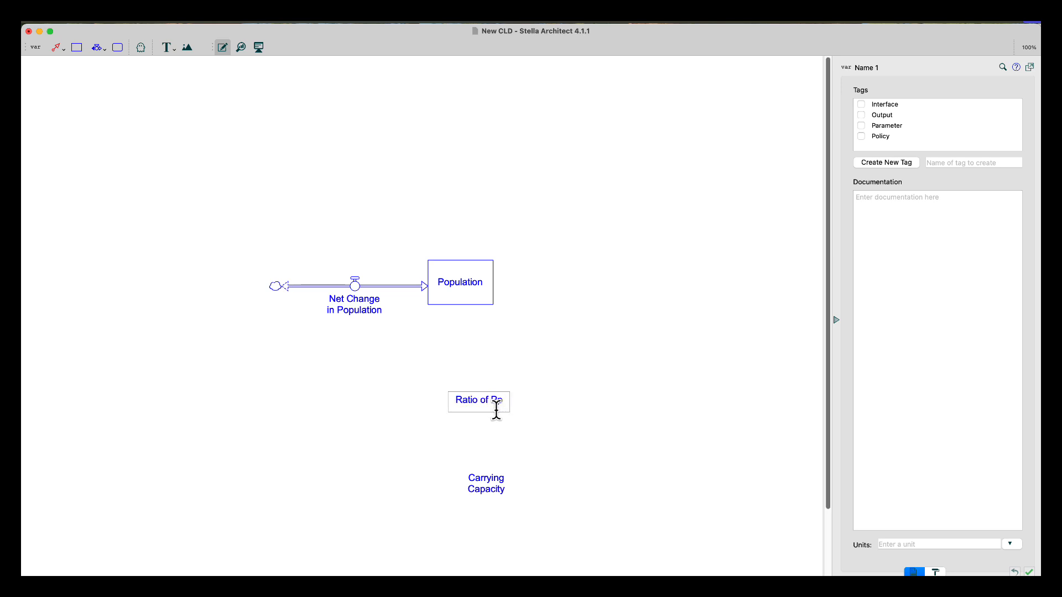
{"action": "type", "text": "pulation to "}
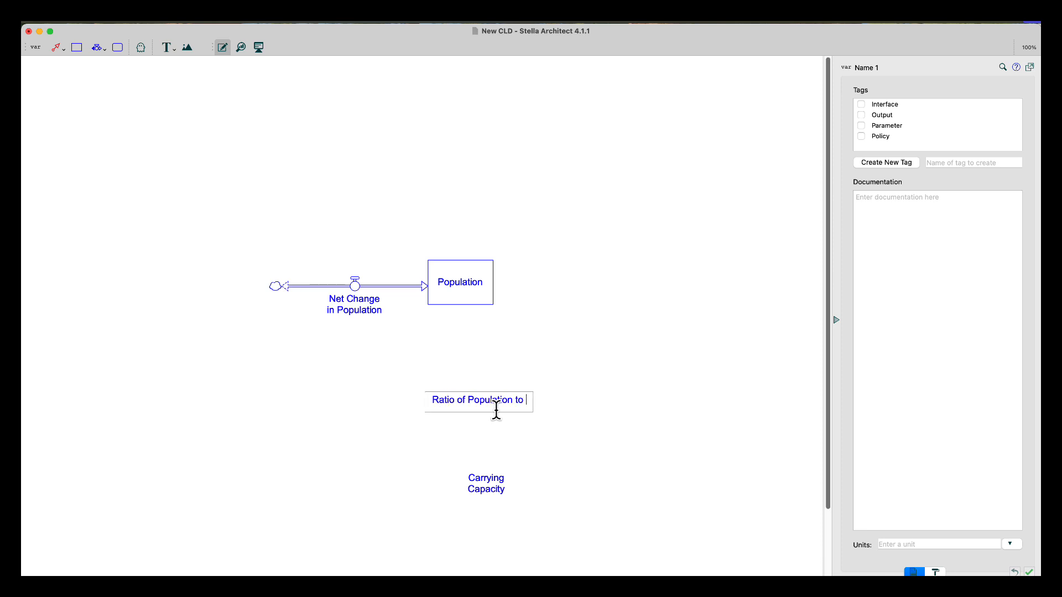
{"action": "type", "text": "Carrying "}
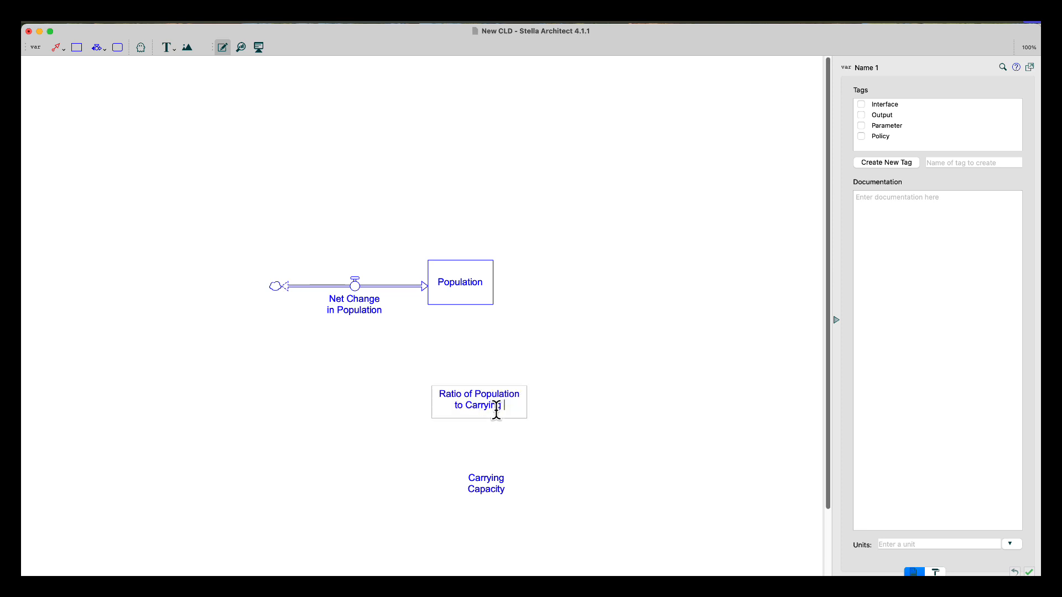
{"action": "type", "text": "Capacity"}
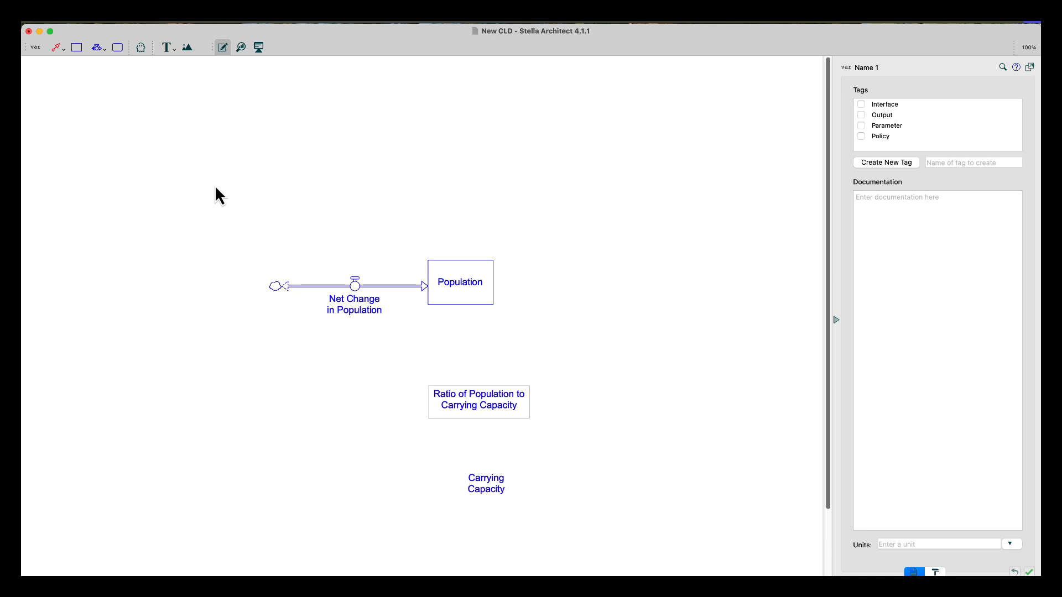
Add a variable named Normal Birth Rate to the left of the biflow
{"action": "left_click", "coordinate": [37, 49]}
{"action": "left_click", "coordinate": [188, 295]}
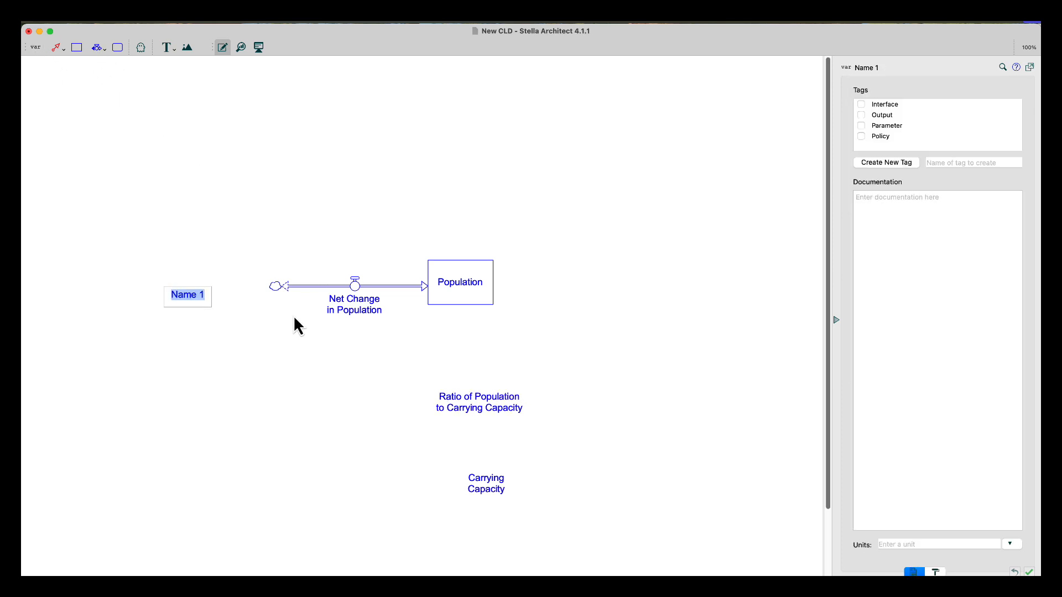
{"action": "type", "text": "Normal Birth Rate"}
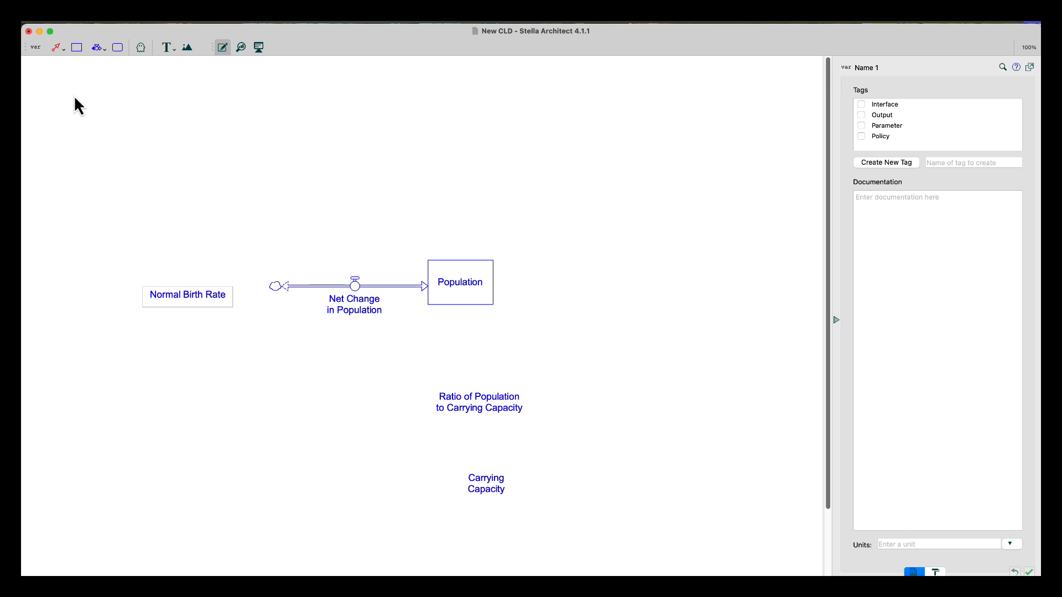
Draw a connector from Population to Ratio of Population to Carrying Capacity
{"action": "left_click", "coordinate": [57, 47]}
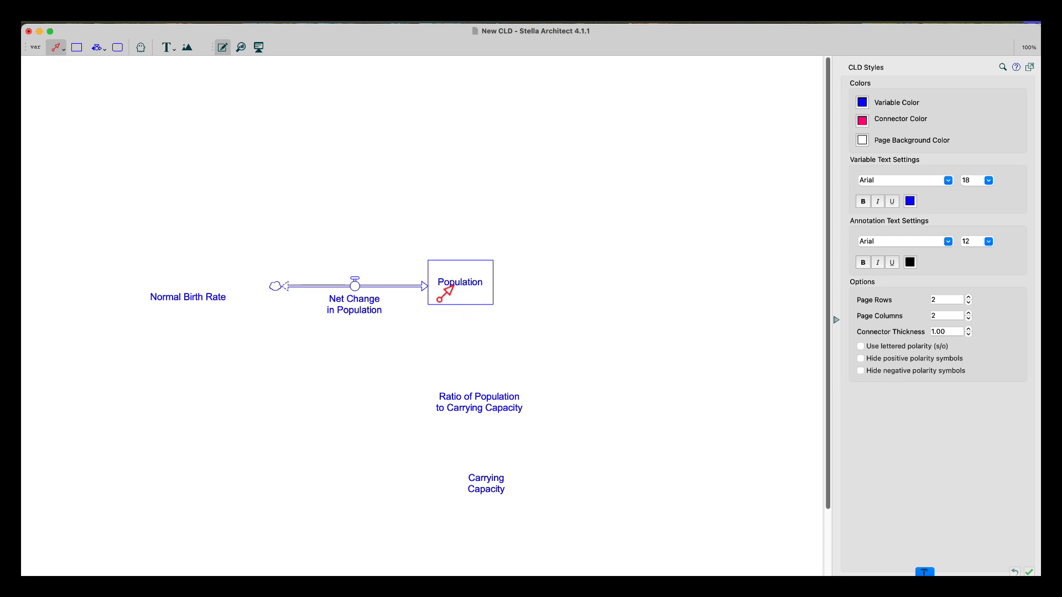
{"action": "left_click_drag", "start_coordinate": [468, 303], "coordinate": [490, 393]}
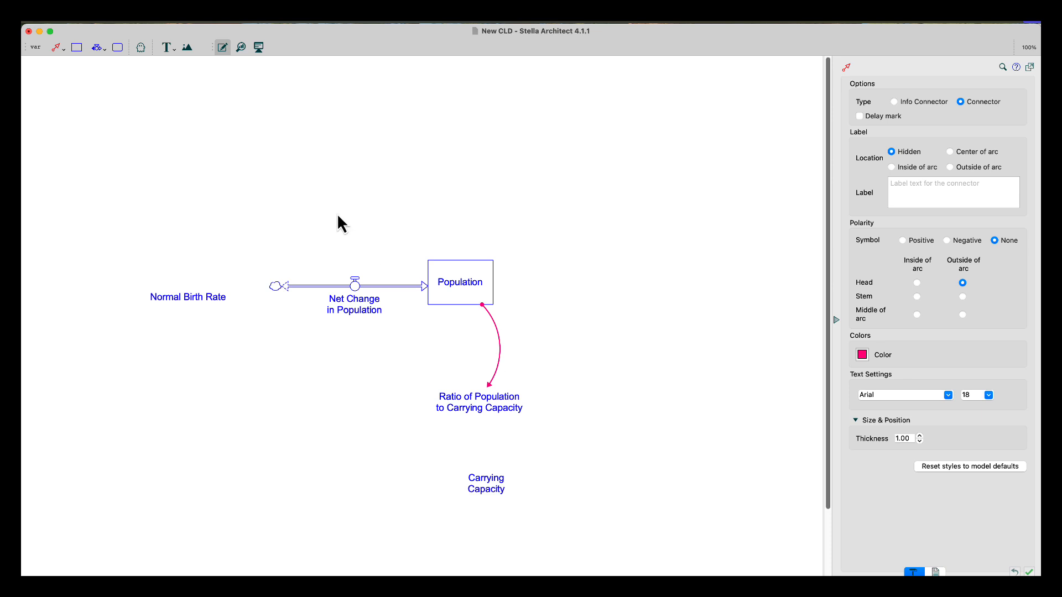
Draw a connector from Carrying Capacity up to Ratio of Population to Carrying Capacity
{"action": "left_click", "coordinate": [56, 48]}
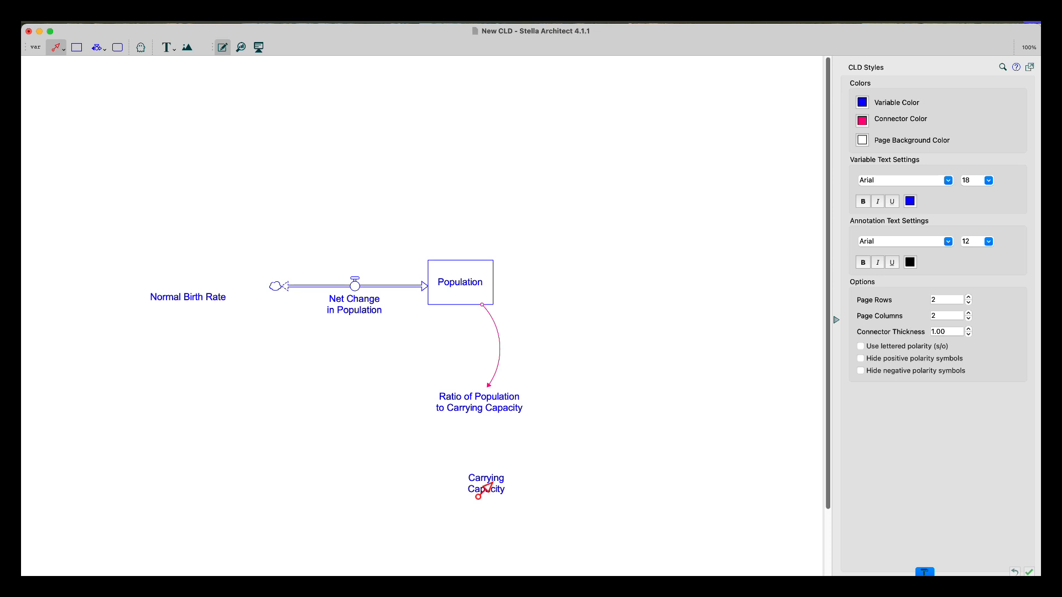
{"action": "left_click_drag", "start_coordinate": [487, 487], "coordinate": [490, 418]}
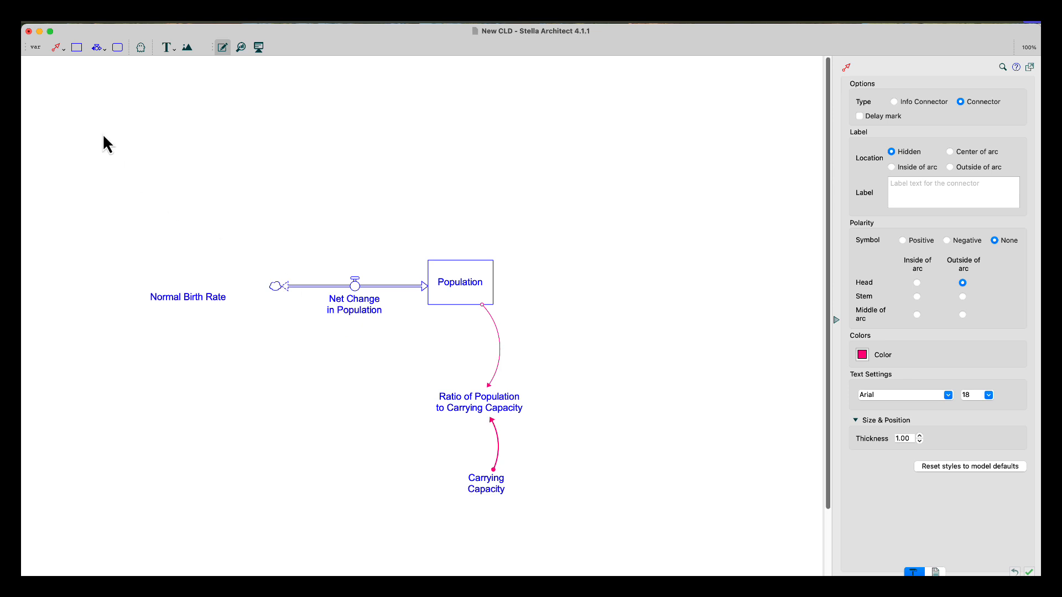
Draw a connector from Ratio of Population to Carrying Capacity to the Net Change in Population flow
{"action": "left_click", "coordinate": [56, 47]}
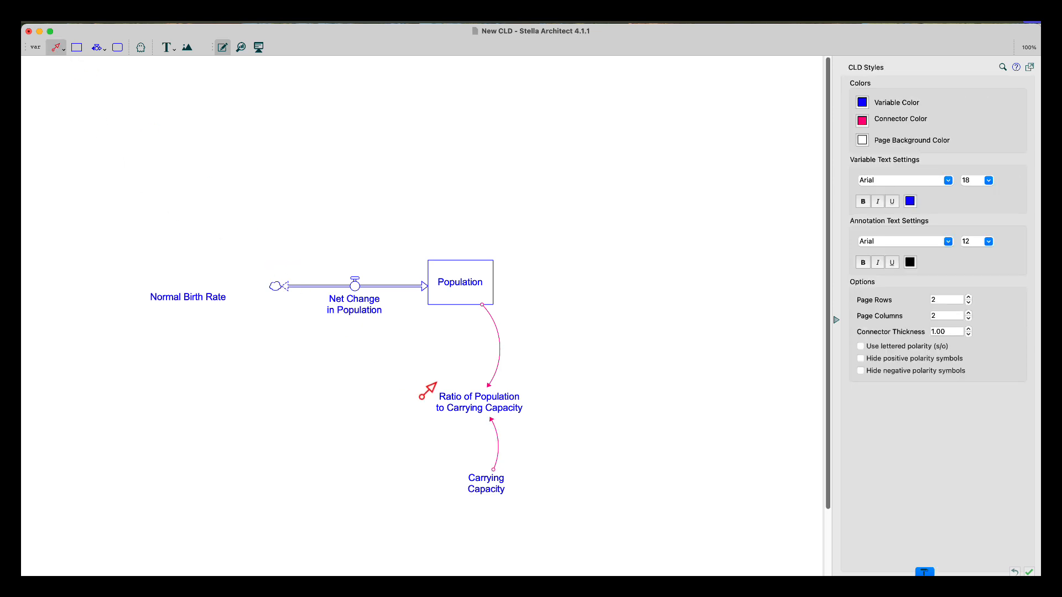
{"action": "left_click_drag", "start_coordinate": [446, 408], "coordinate": [354, 292]}
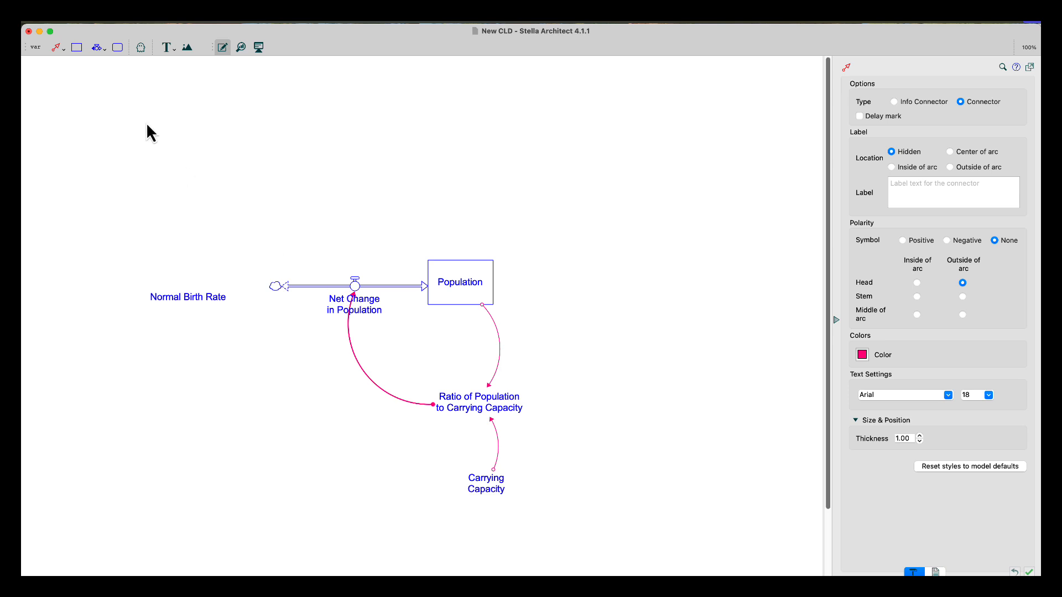
Draw a connector from Normal Birth Rate to the Net Change in Population flow
{"action": "left_click", "coordinate": [56, 47]}
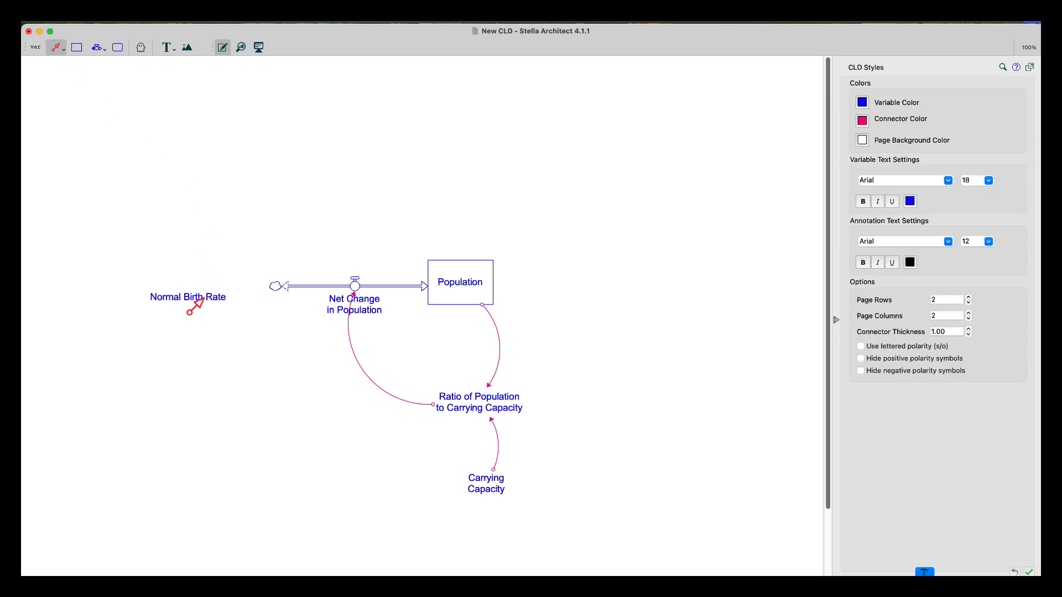
{"action": "left_click_drag", "start_coordinate": [197, 304], "coordinate": [359, 294]}
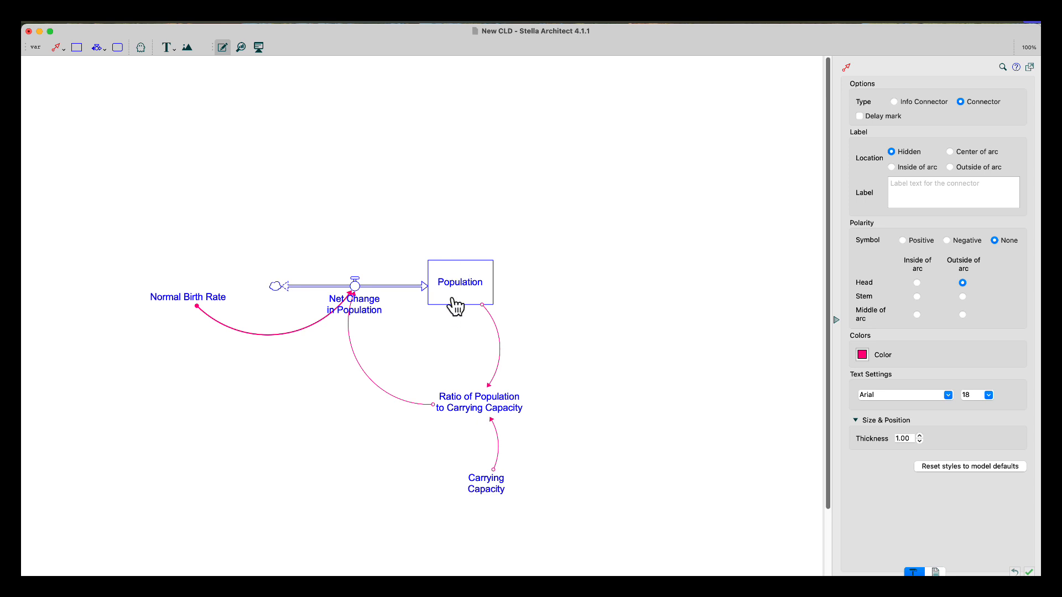
Draw a connector from Population to the Net Change in Population flow and tighten its curve
{"action": "left_click", "coordinate": [56, 47]}
{"action": "left_click_drag", "start_coordinate": [456, 298], "coordinate": [357, 295]}
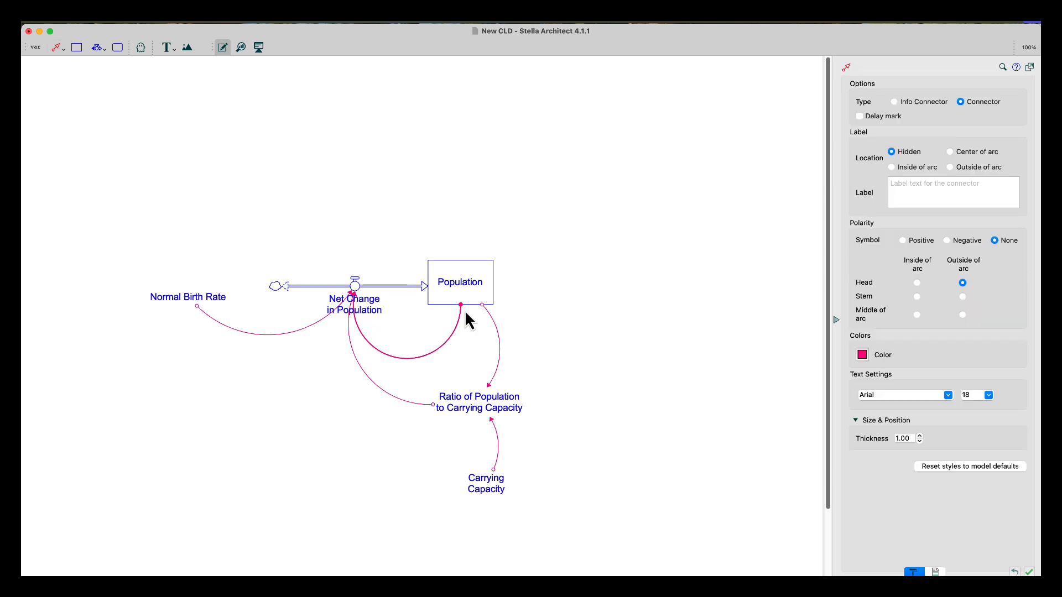
{"action": "left_click_drag", "start_coordinate": [462, 309], "coordinate": [457, 310]}
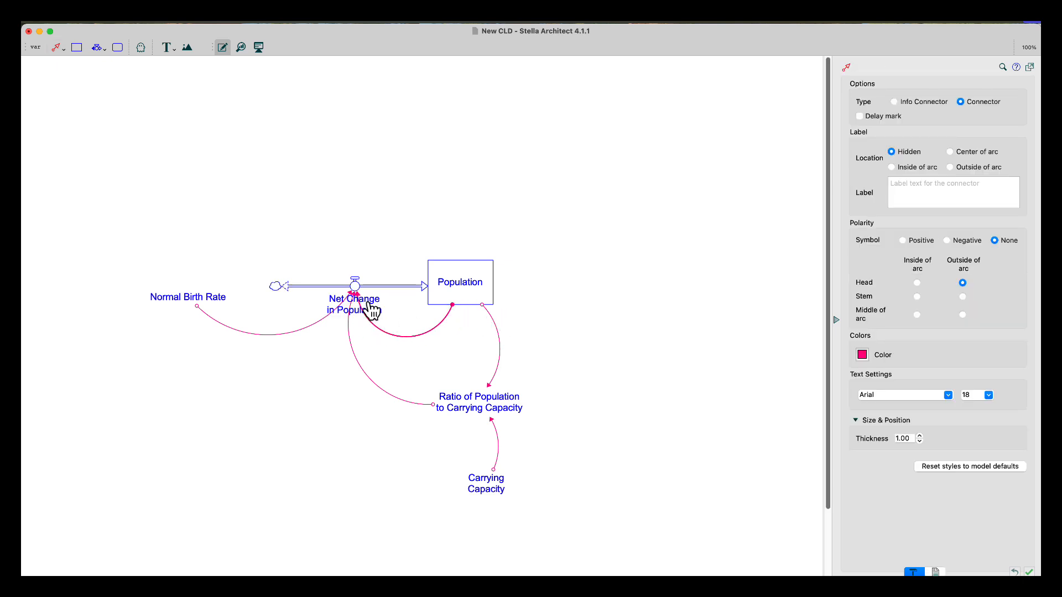
Move the Net Change in Population label above the flow pipe
{"action": "left_click_drag", "start_coordinate": [372, 311], "coordinate": [361, 281]}
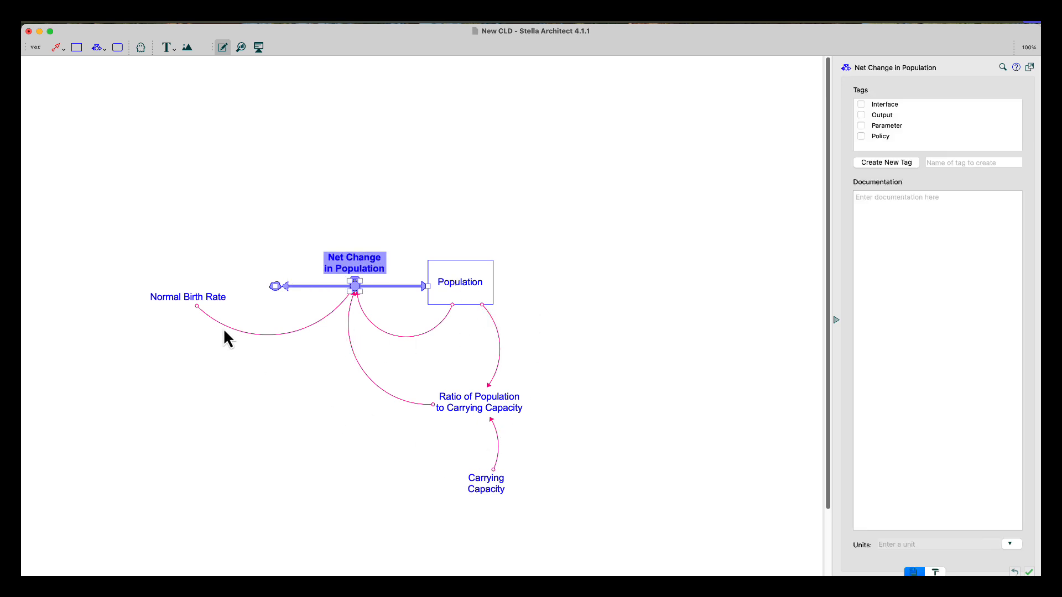
{"action": "left_click", "coordinate": [435, 367]}
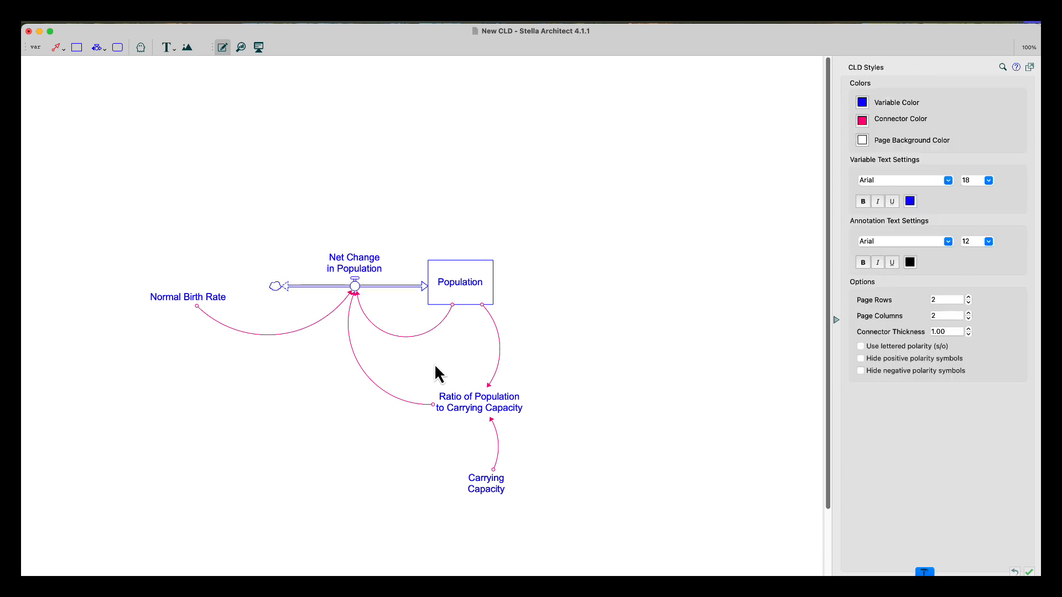
Give the Population-to-Ratio connector a Positive polarity symbol at size 24, placed inside on the stem
{"action": "left_click", "coordinate": [483, 306]}
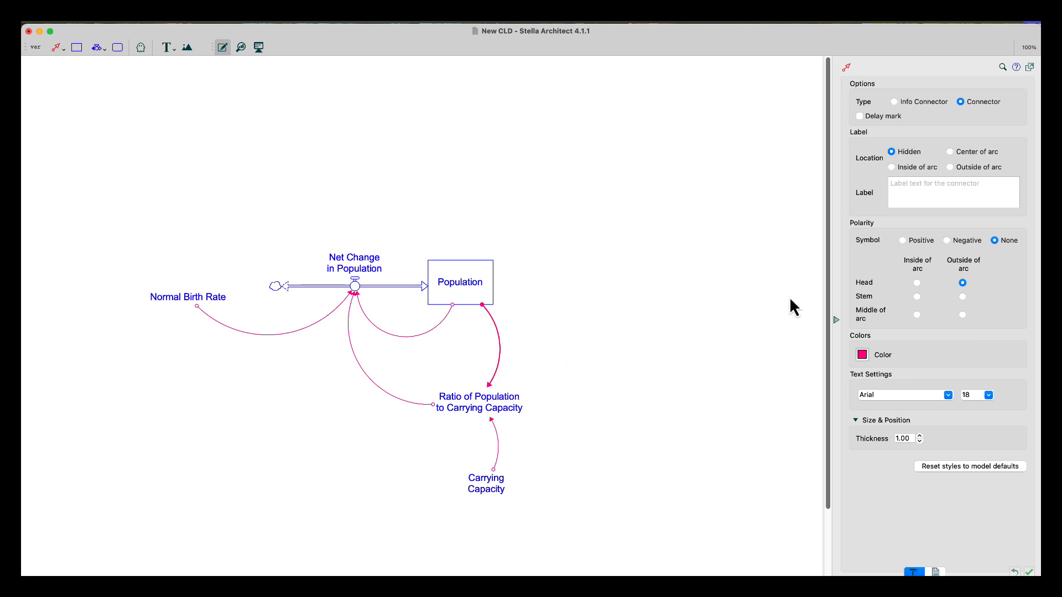
{"action": "left_click", "coordinate": [903, 241]}
{"action": "left_click", "coordinate": [989, 395]}
{"action": "scroll", "coordinate": [995, 423], "scroll_direction": "down", "scroll_amount": 3}
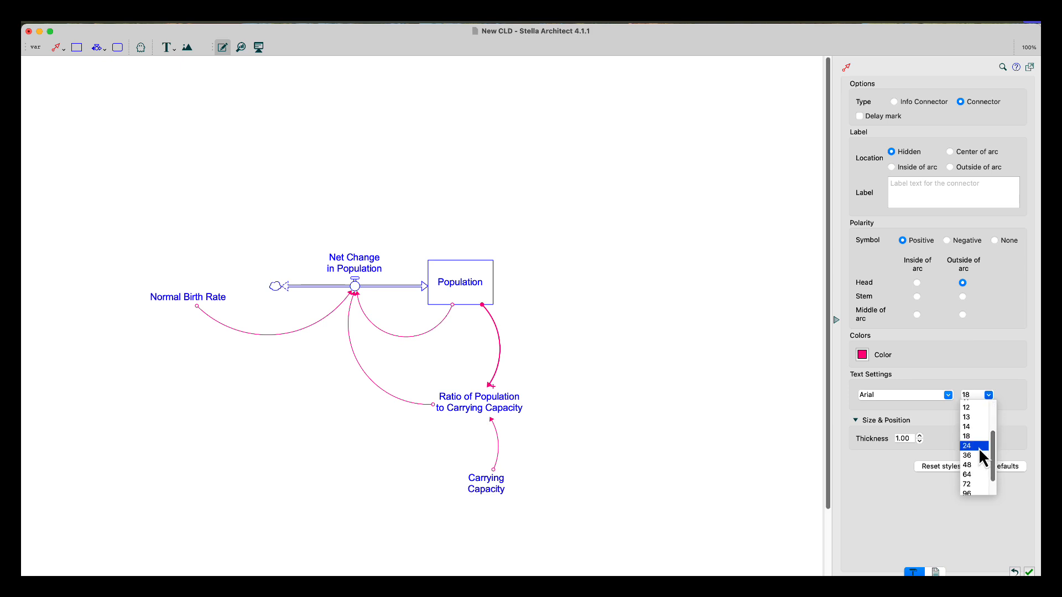
{"action": "left_click", "coordinate": [978, 446]}
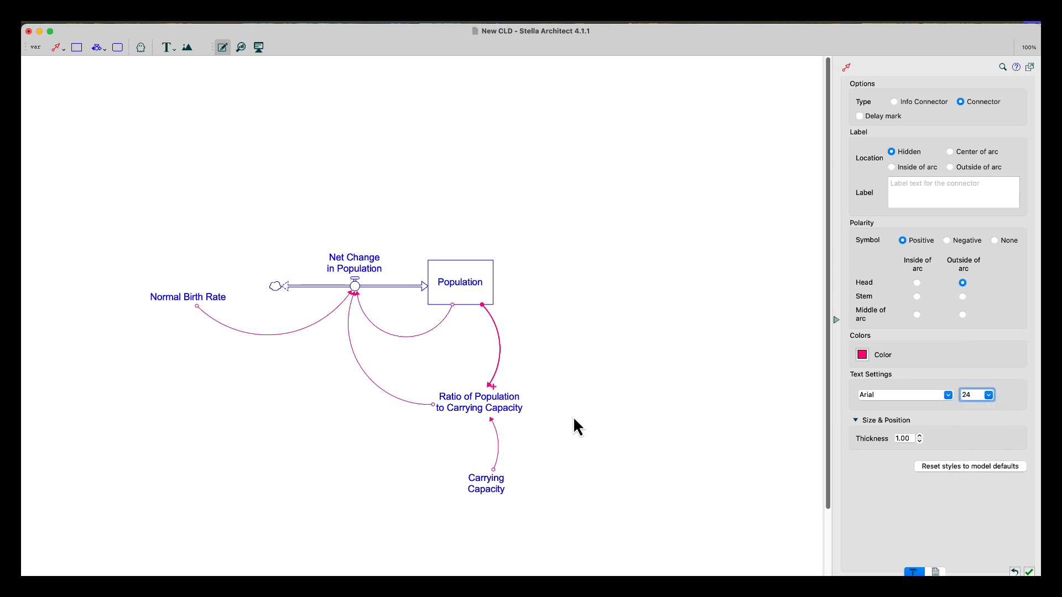
{"action": "left_click", "coordinate": [965, 299]}
{"action": "left_click", "coordinate": [917, 297]}
{"action": "left_click", "coordinate": [552, 356]}
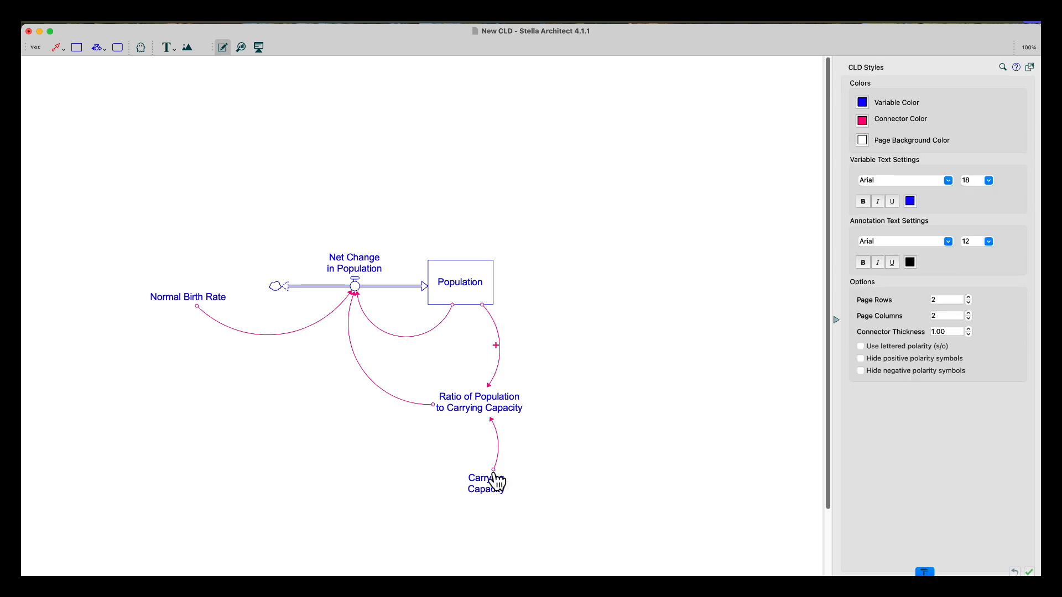
Give the Carrying Capacity connector a Negative polarity symbol at size 36, placed inside at the middle of the arc
{"action": "left_click", "coordinate": [495, 472]}
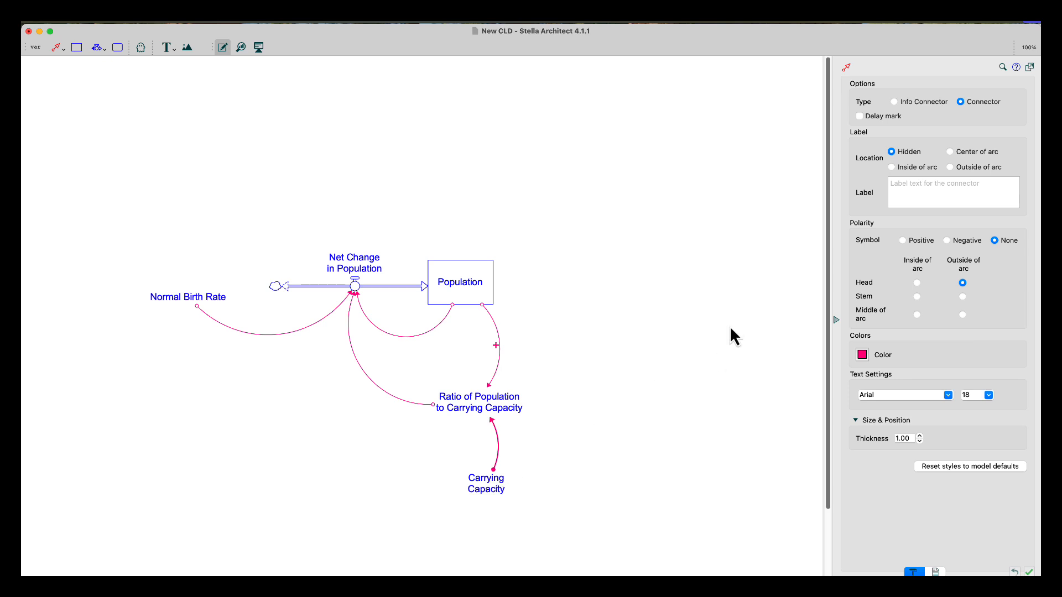
{"action": "left_click", "coordinate": [947, 240]}
{"action": "left_click", "coordinate": [989, 397]}
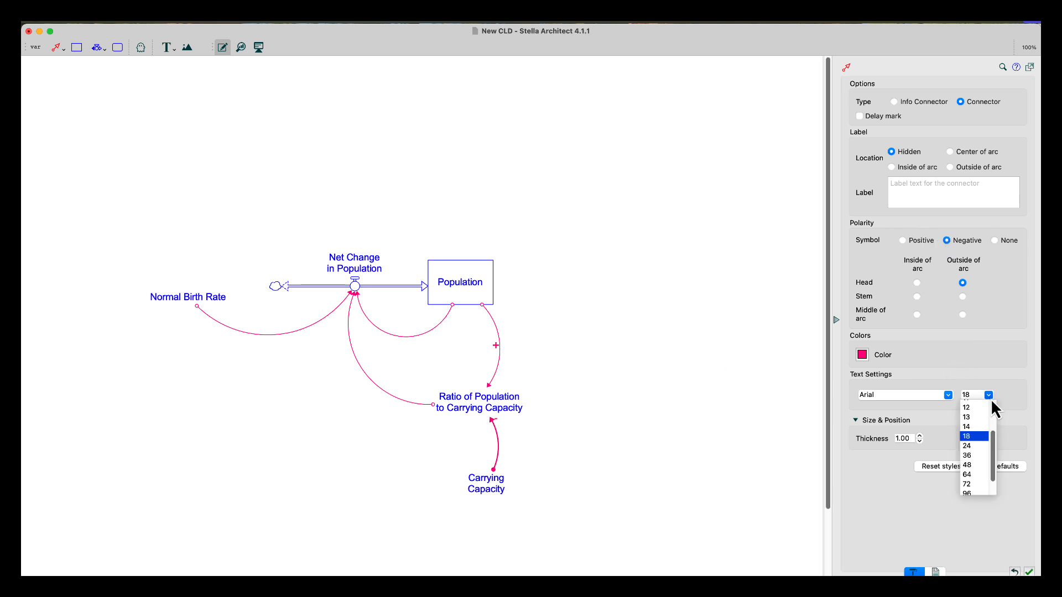
{"action": "left_click", "coordinate": [981, 455]}
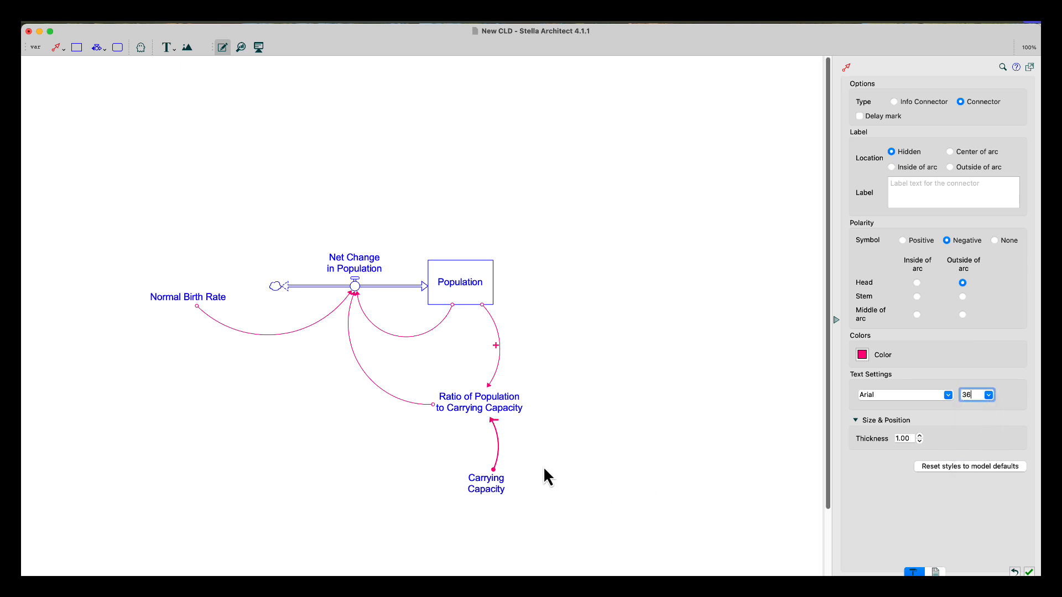
{"action": "left_click", "coordinate": [917, 314]}
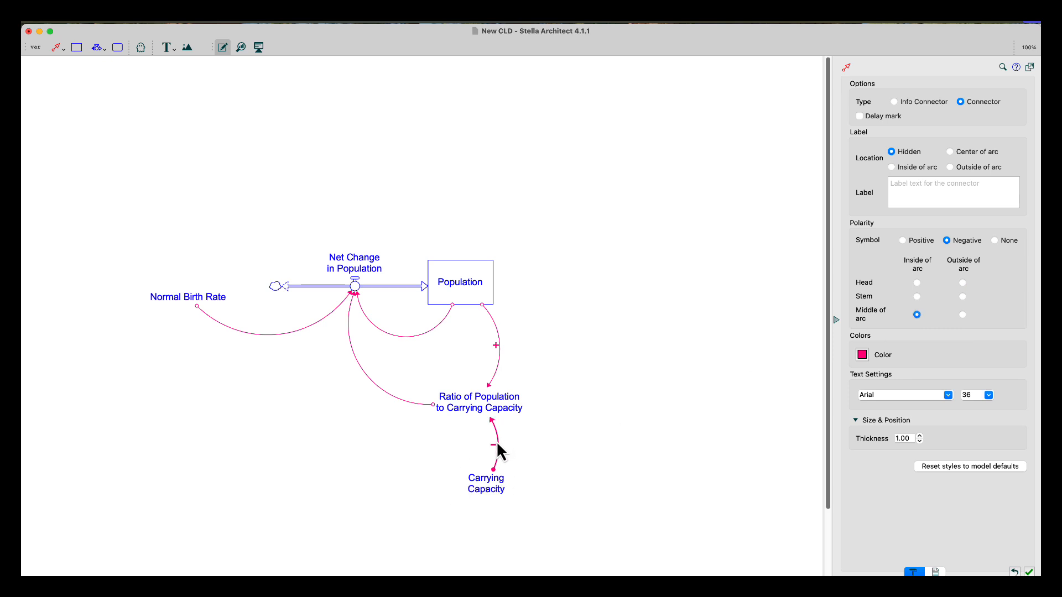
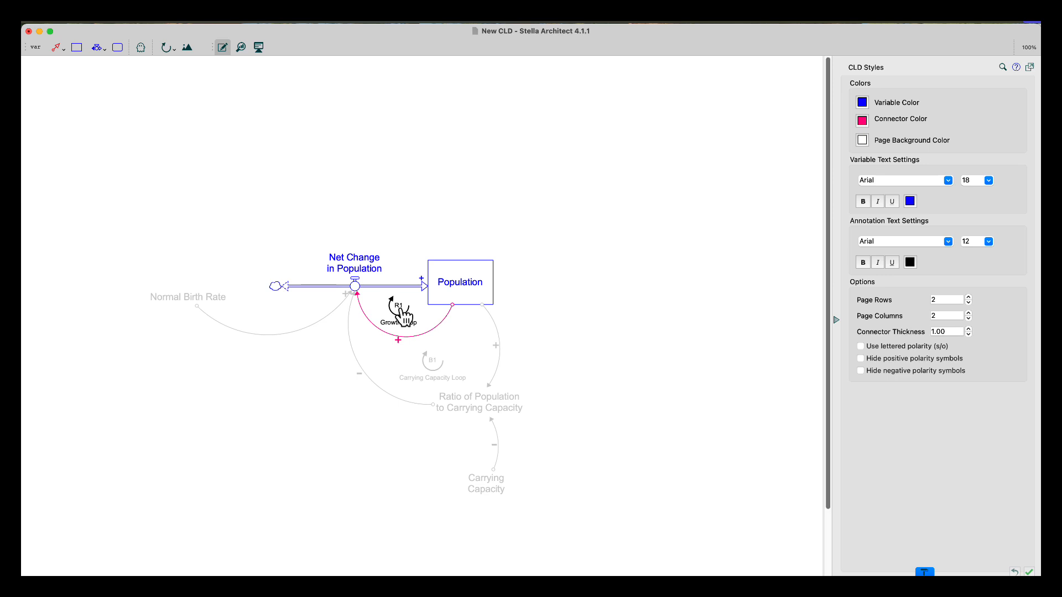
Add a new variable named Test Variable in the empty area above the diagram
{"action": "right_click", "coordinate": [404, 318]}
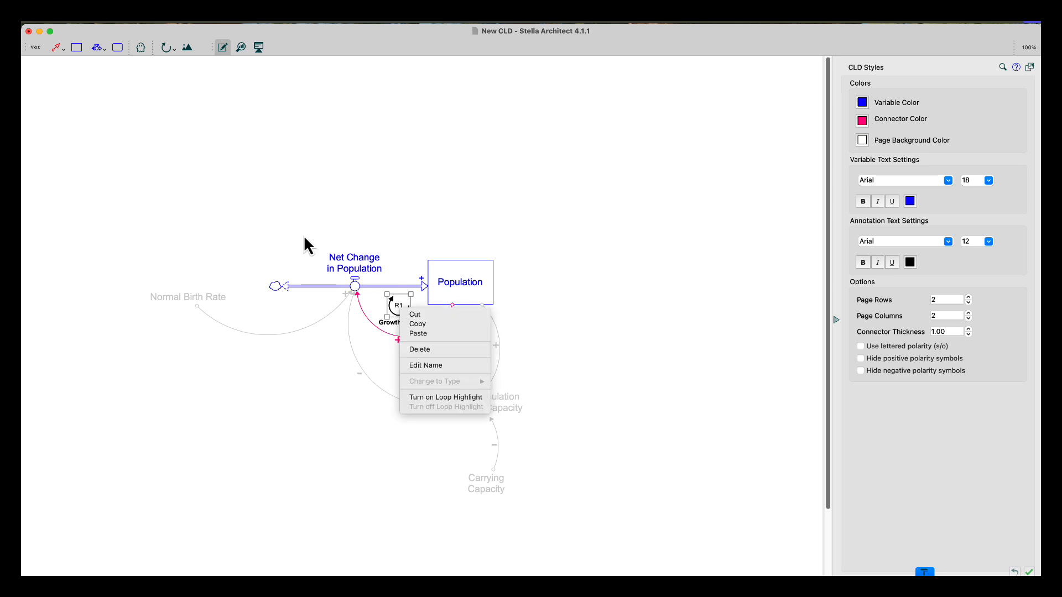
{"action": "left_click", "coordinate": [213, 153]}
{"action": "left_click", "coordinate": [33, 47]}
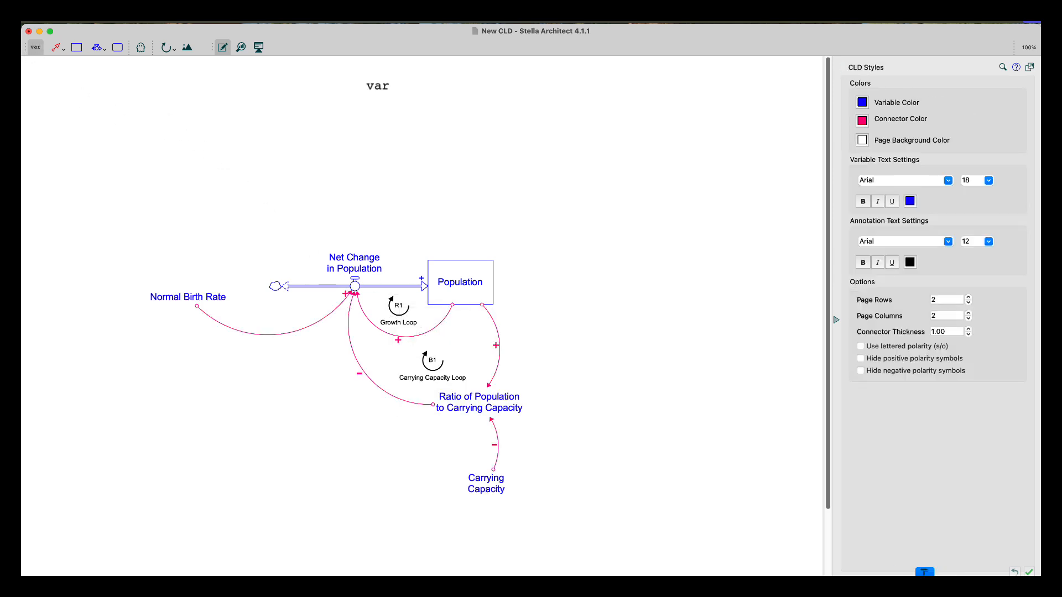
{"action": "left_click", "coordinate": [600, 156]}
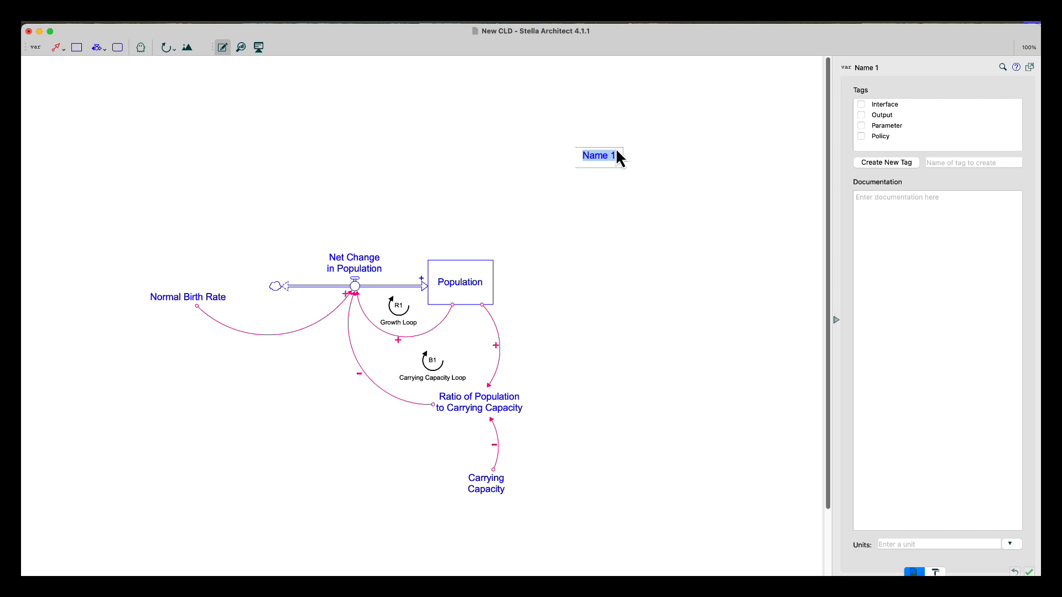
{"action": "type", "text": "Test Variable"}
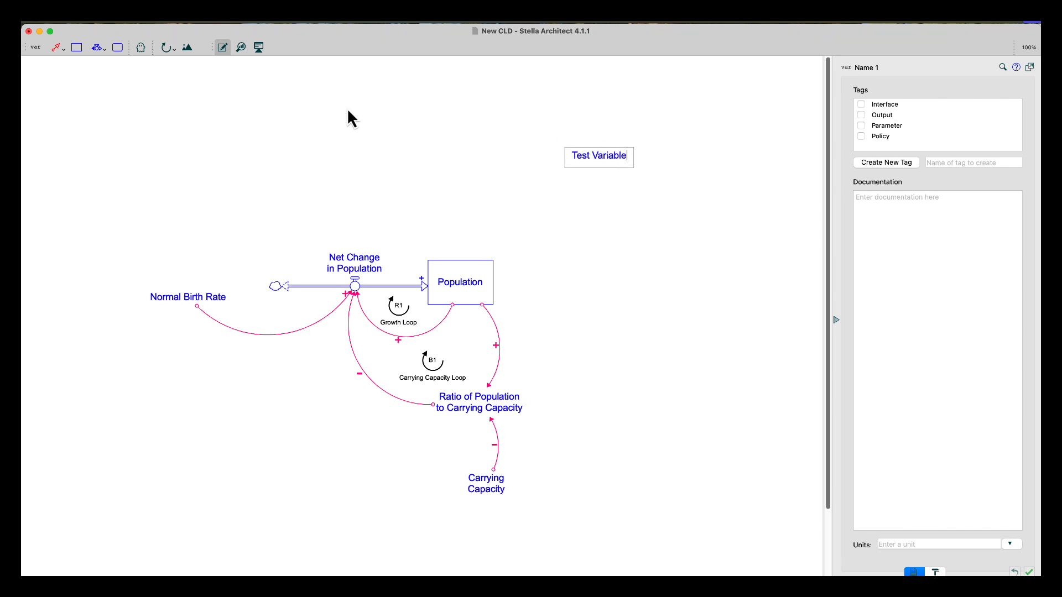
Try to draw a connector from Test Variable to the Population stock
{"action": "left_click", "coordinate": [56, 48]}
{"action": "left_click_drag", "start_coordinate": [565, 167], "coordinate": [462, 280]}
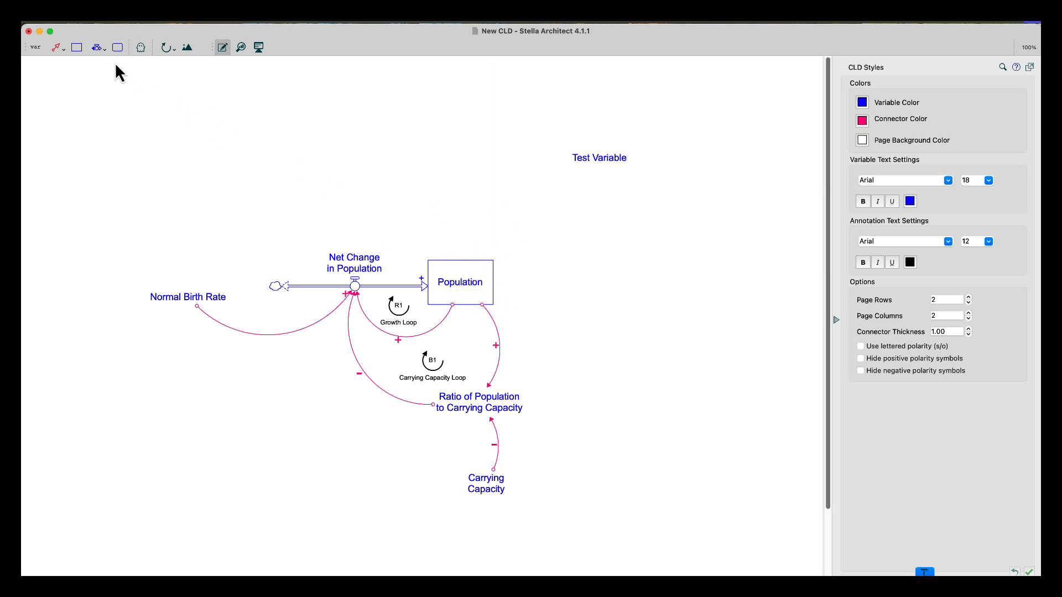
{"action": "left_click", "coordinate": [55, 48]}
{"action": "left_click_drag", "start_coordinate": [570, 158], "coordinate": [468, 283]}
Delete the Population stock and the Net Change in Population flow
{"action": "left_click", "coordinate": [484, 276]}
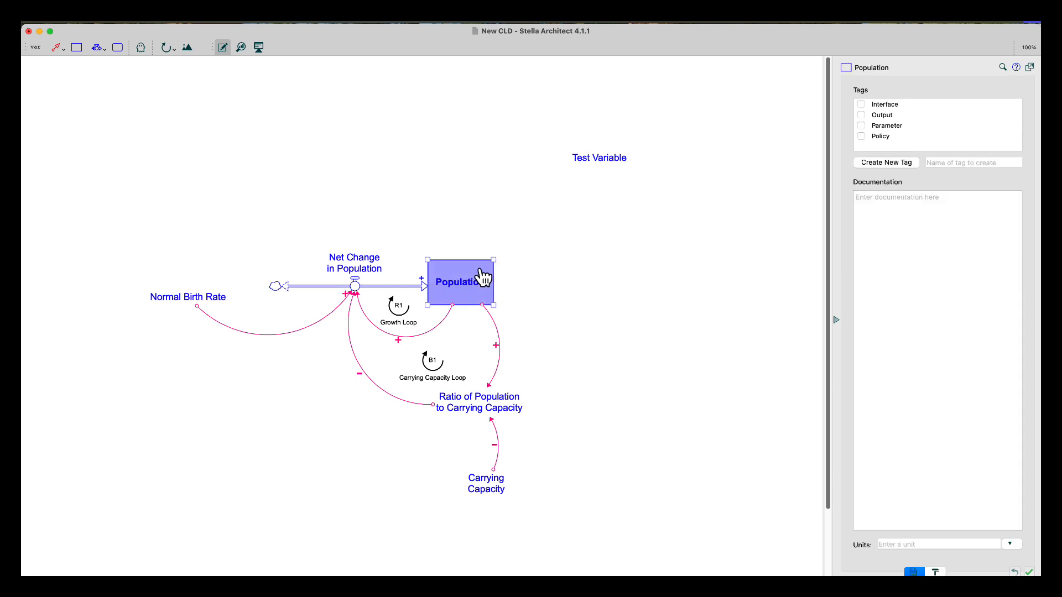
{"action": "key", "text": "Delete"}
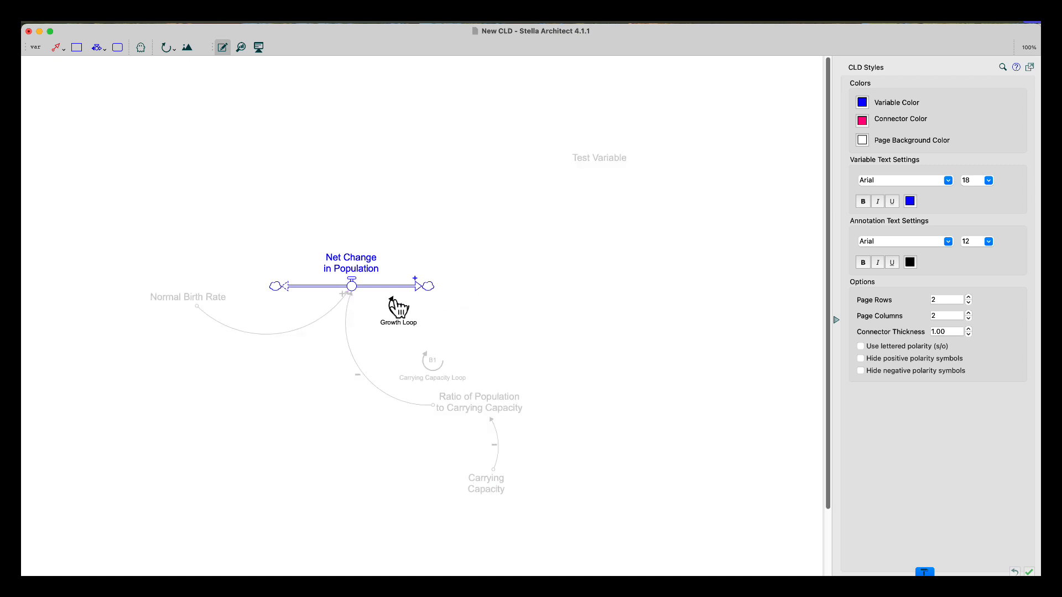
{"action": "left_click", "coordinate": [351, 286]}
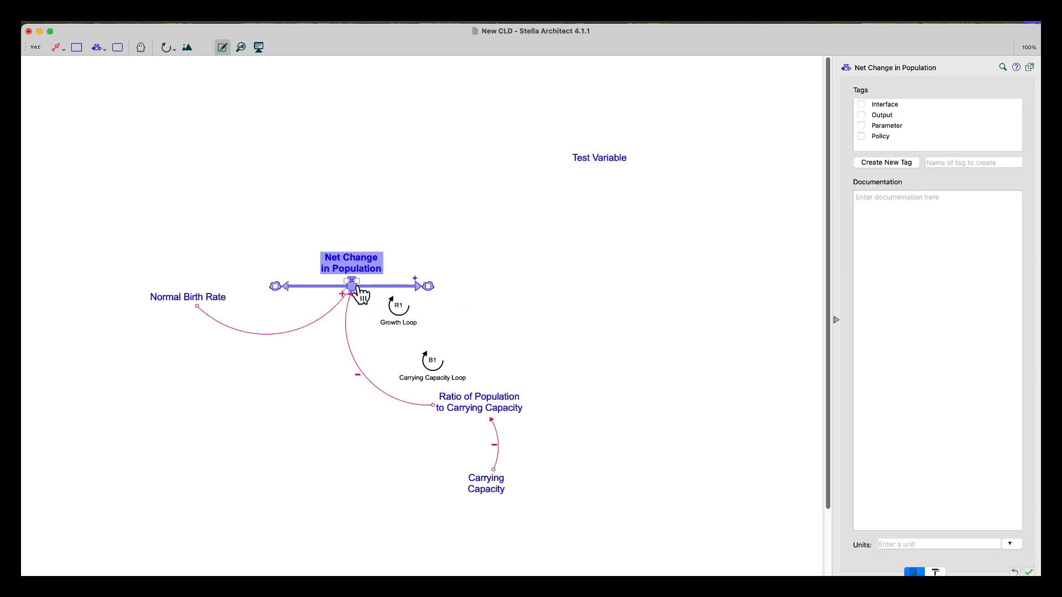
{"action": "key", "text": "Delete"}
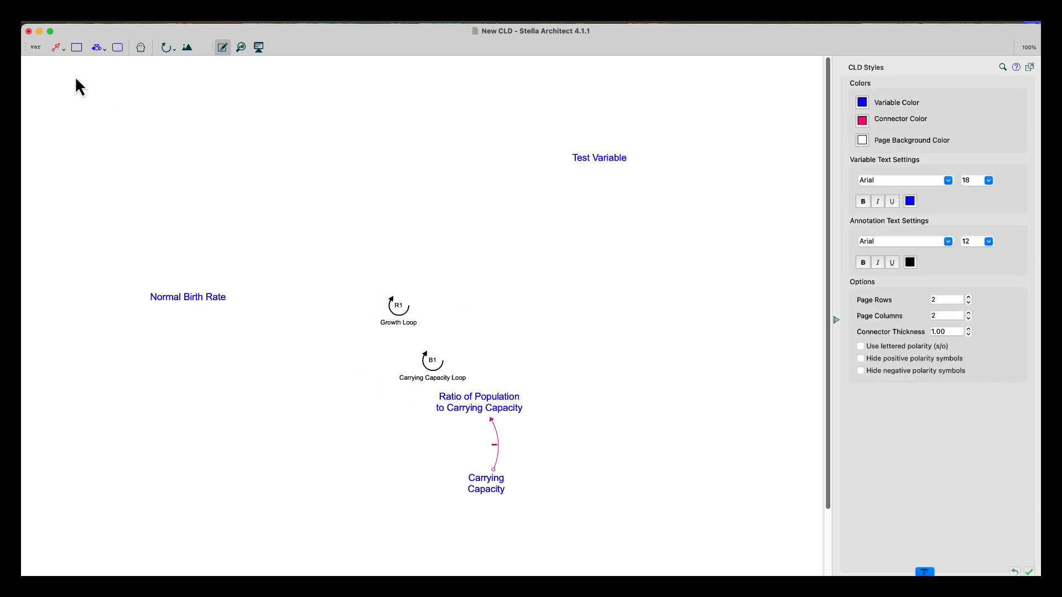
Add a variable named Population where the stock used to be
{"action": "left_click", "coordinate": [38, 49]}
{"action": "left_click", "coordinate": [497, 274]}
{"action": "type", "text": "P"}
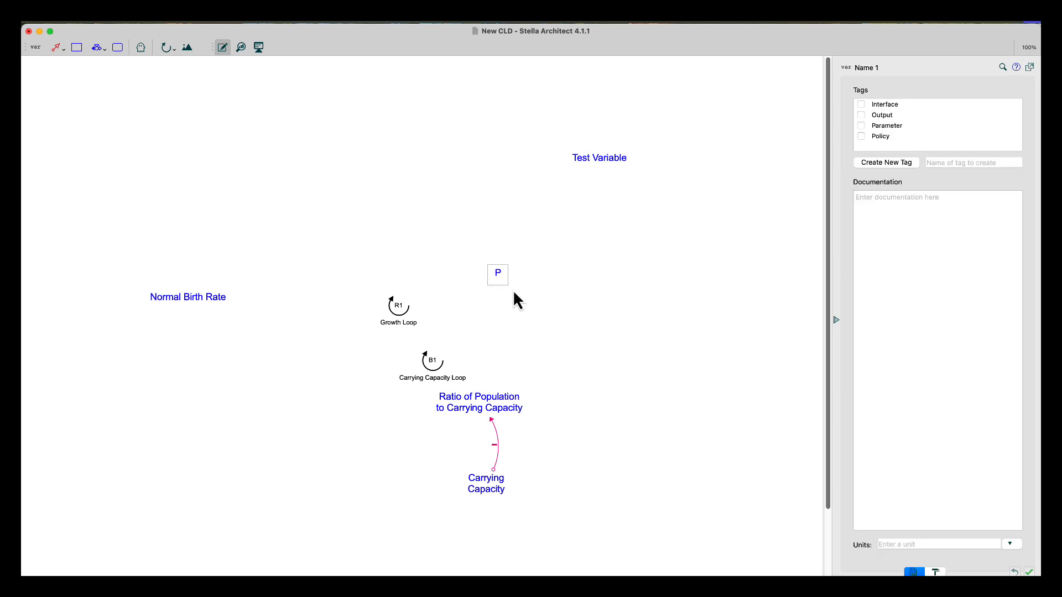
{"action": "type", "text": "opulation Variab"}
{"action": "key", "text": "BackSpace"}
{"action": "key", "text": "BackSpace"}
{"action": "key", "text": "BackSpace"}
{"action": "key", "text": "BackSpace"}
{"action": "key", "text": "BackSpace"}
{"action": "key", "text": "BackSpace"}
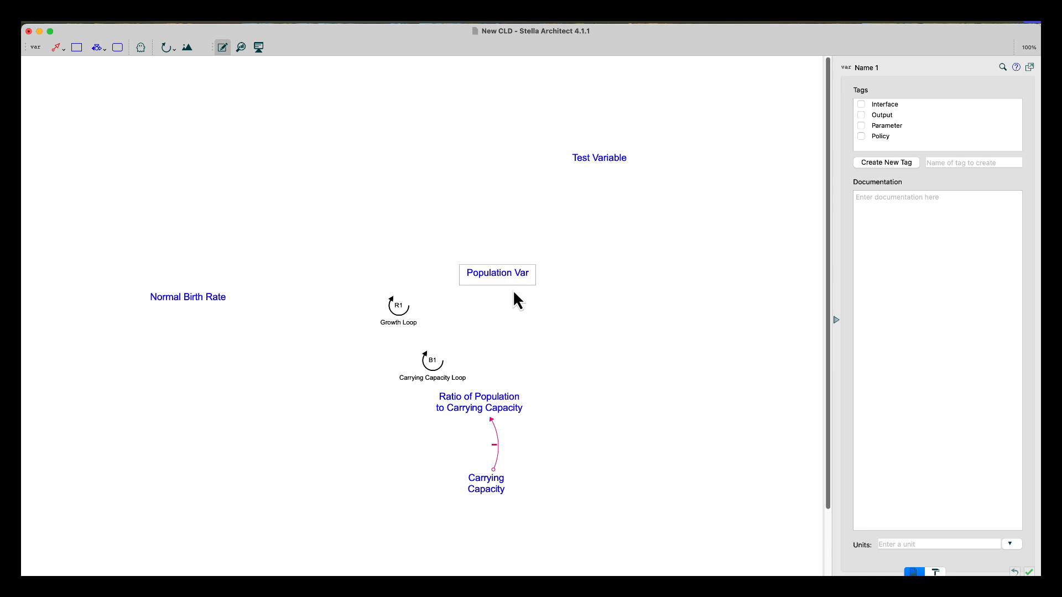
{"action": "key", "text": "BackSpace"}
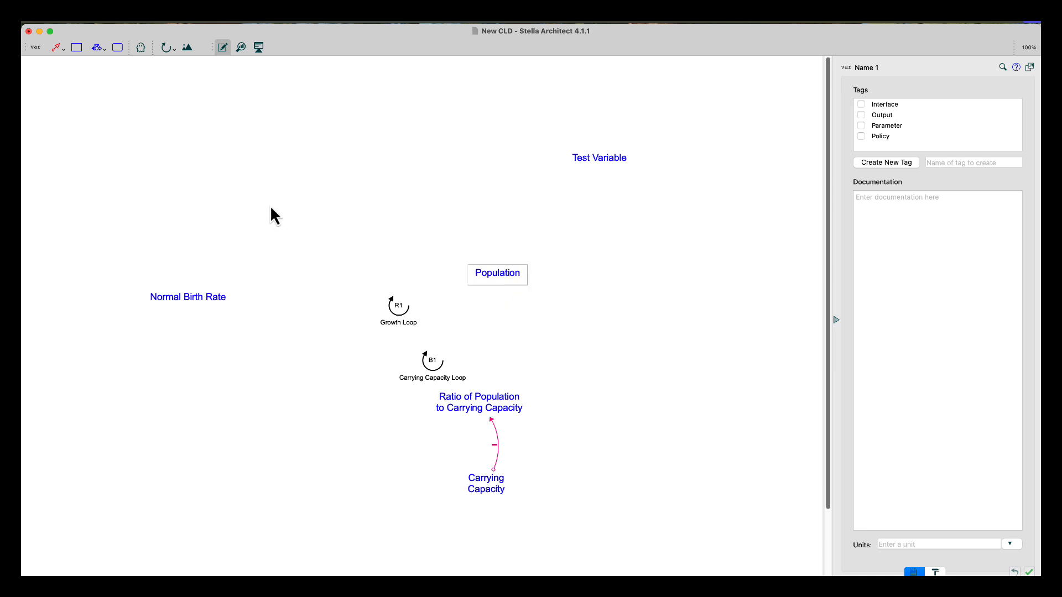
Add a variable named Net Change in Population above and left of Population
{"action": "left_click_drag", "start_coordinate": [35, 48], "coordinate": [335, 255]}
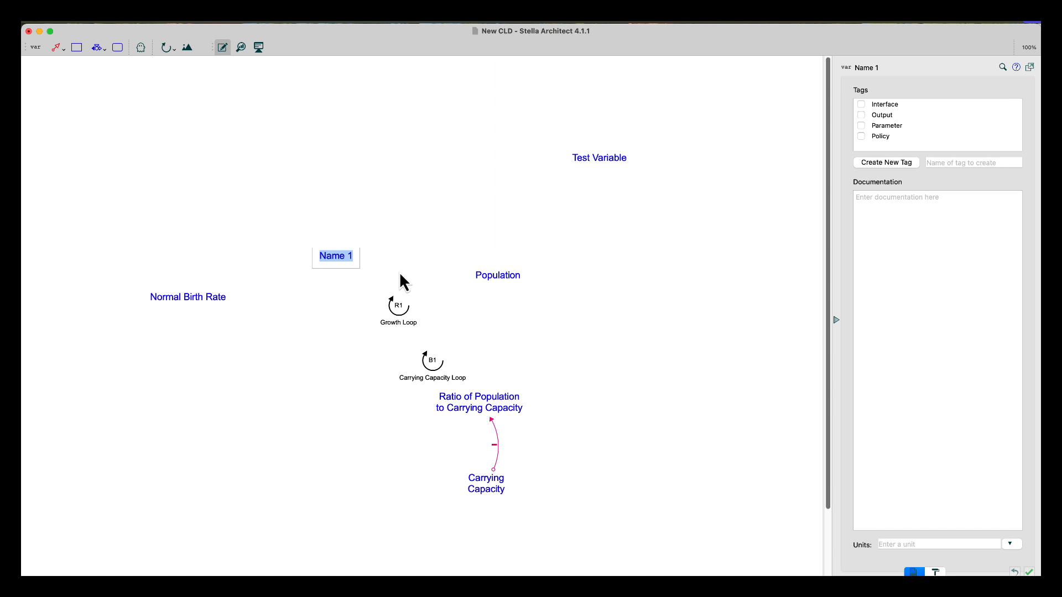
{"action": "type", "text": "Net Change i"}
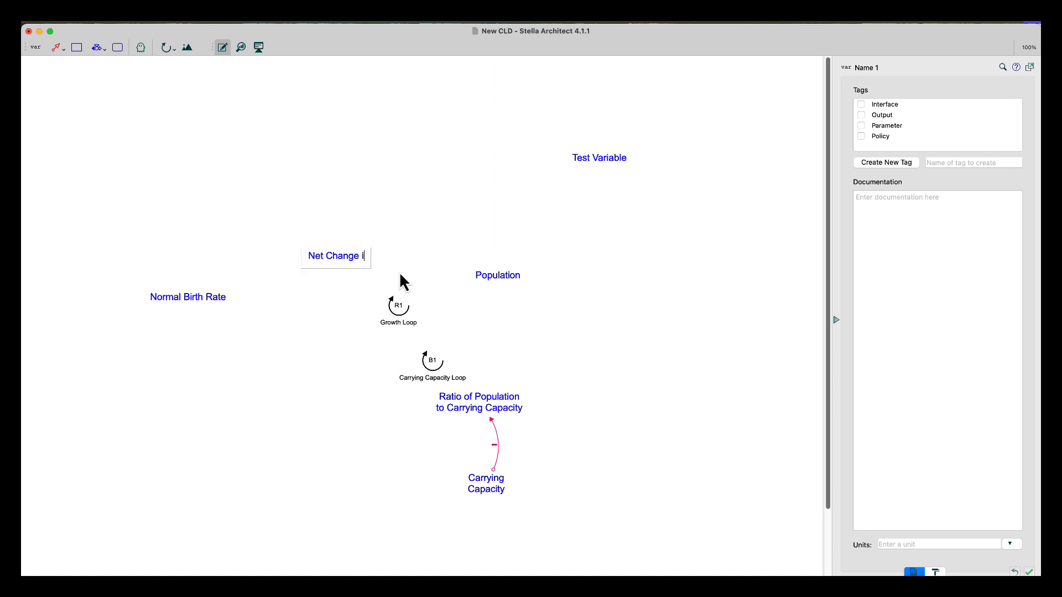
{"action": "type", "text": "n Populatio"}
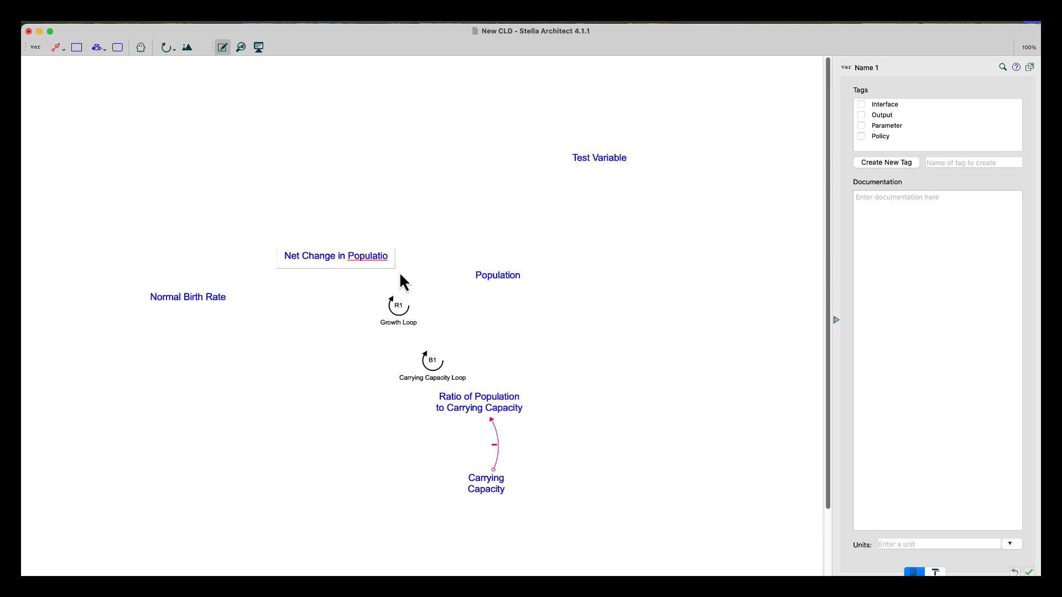
{"action": "type", "text": "n"}
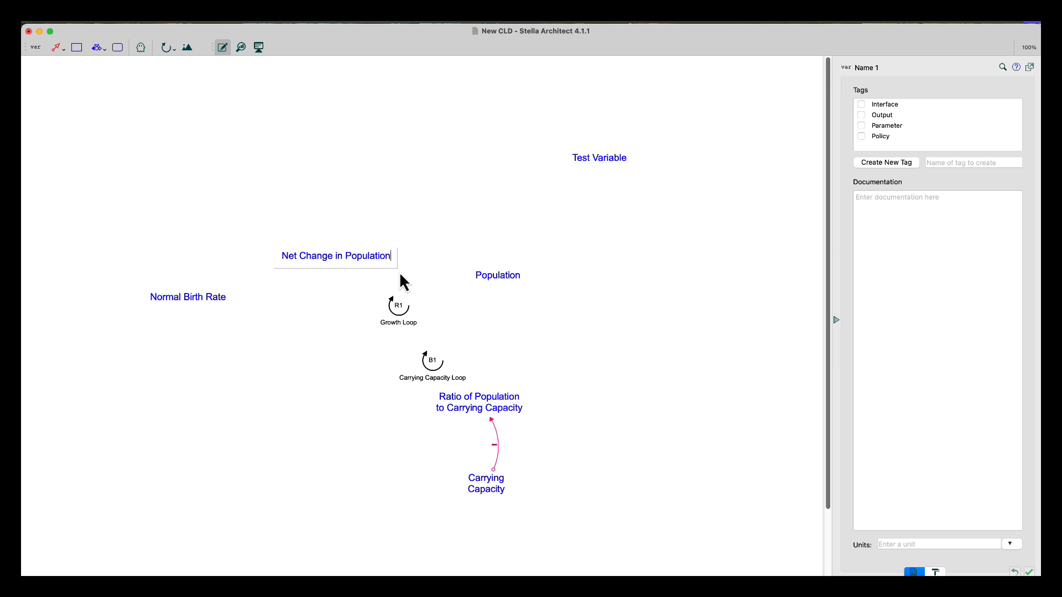
Draw a connector from Population to Ratio of Population to Carrying Capacity
{"action": "left_click", "coordinate": [57, 48]}
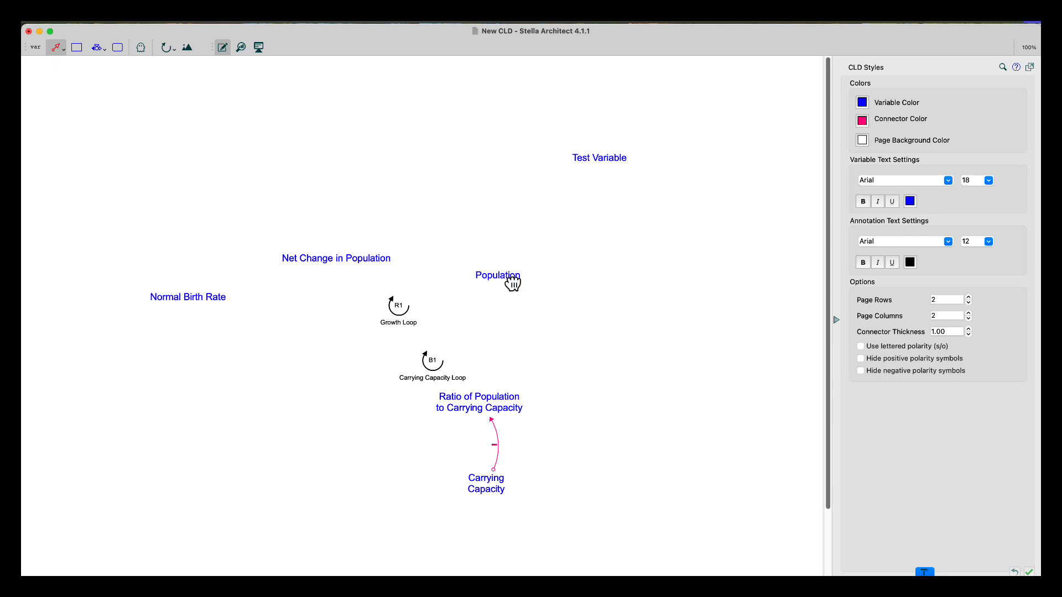
{"action": "mouse_move", "coordinate": [509, 281]}
{"action": "left_mouse_down"}
{"action": "mouse_move", "coordinate": [516, 356]}
{"action": "mouse_move", "coordinate": [506, 398]}
{"action": "left_mouse_up"}
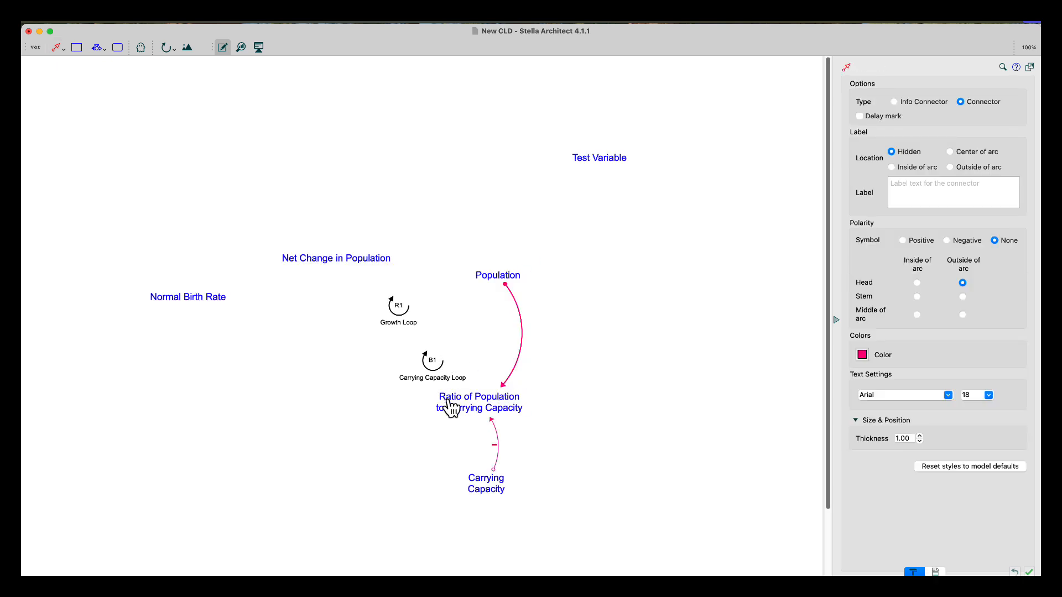
Draw a connector from Ratio of Population to Carrying Capacity to Net Change in Population
{"action": "left_click", "coordinate": [56, 49]}
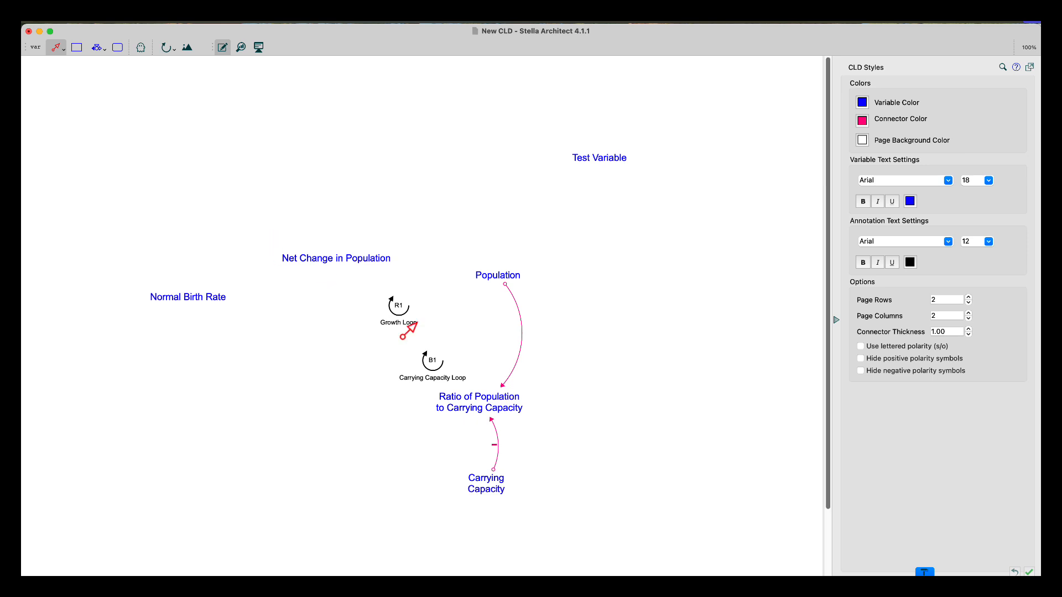
{"action": "mouse_move", "coordinate": [445, 414]}
{"action": "left_mouse_down"}
{"action": "mouse_move", "coordinate": [341, 384]}
{"action": "mouse_move", "coordinate": [313, 269]}
{"action": "left_mouse_up"}
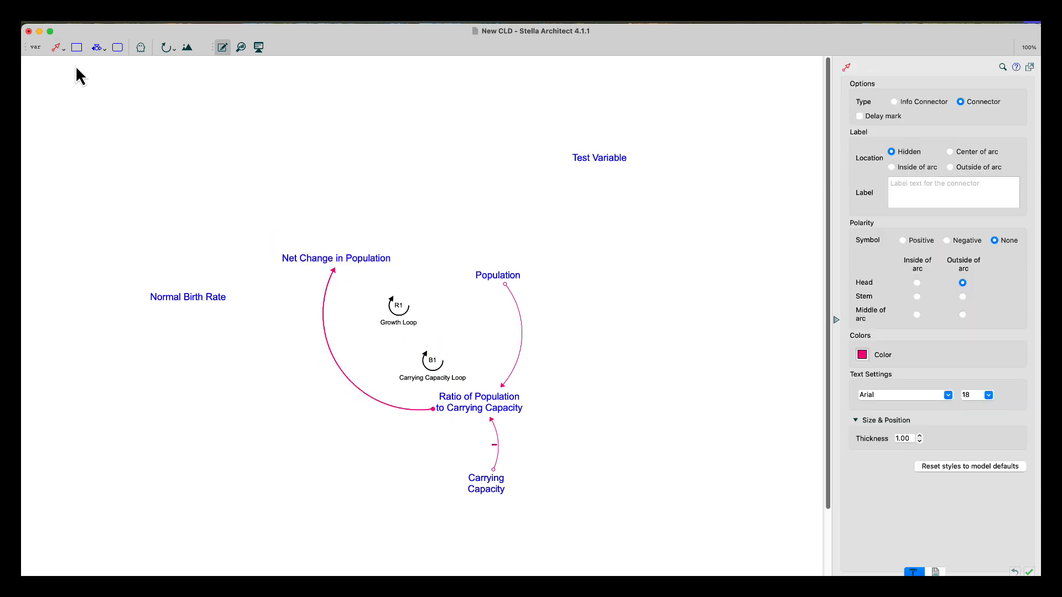
Draw connectors from Net Change in Population to Population and from Population back to Net Change in Population
{"action": "left_click", "coordinate": [55, 48]}
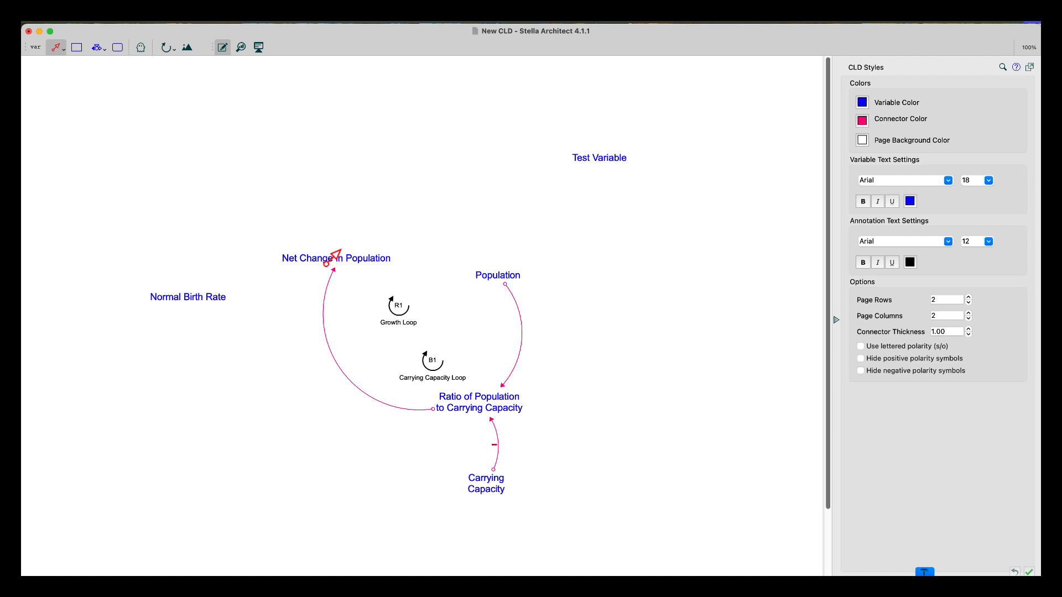
{"action": "left_click_drag", "start_coordinate": [338, 263], "coordinate": [505, 274]}
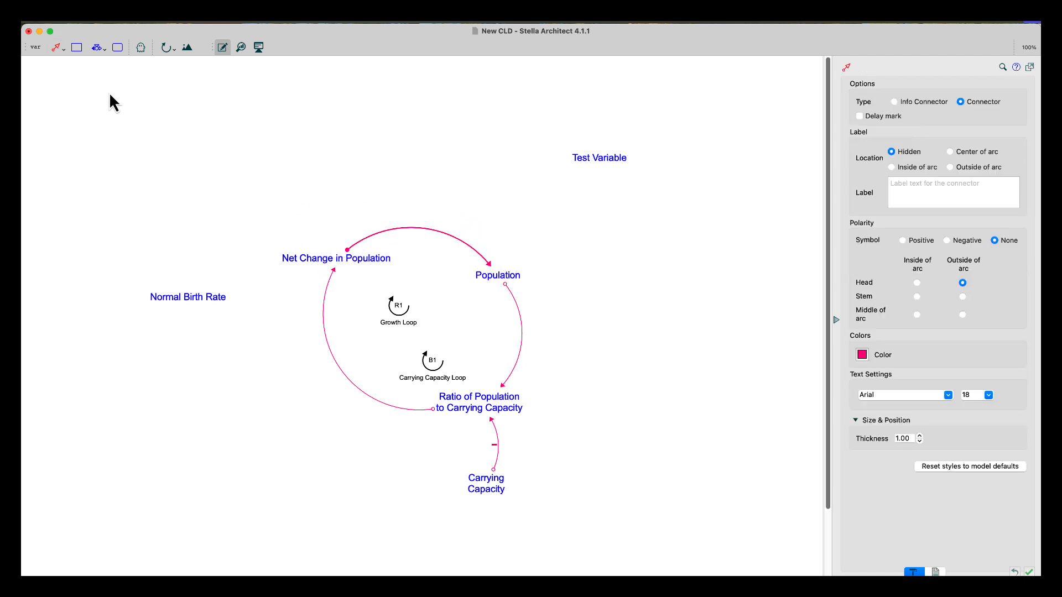
{"action": "left_click", "coordinate": [55, 50]}
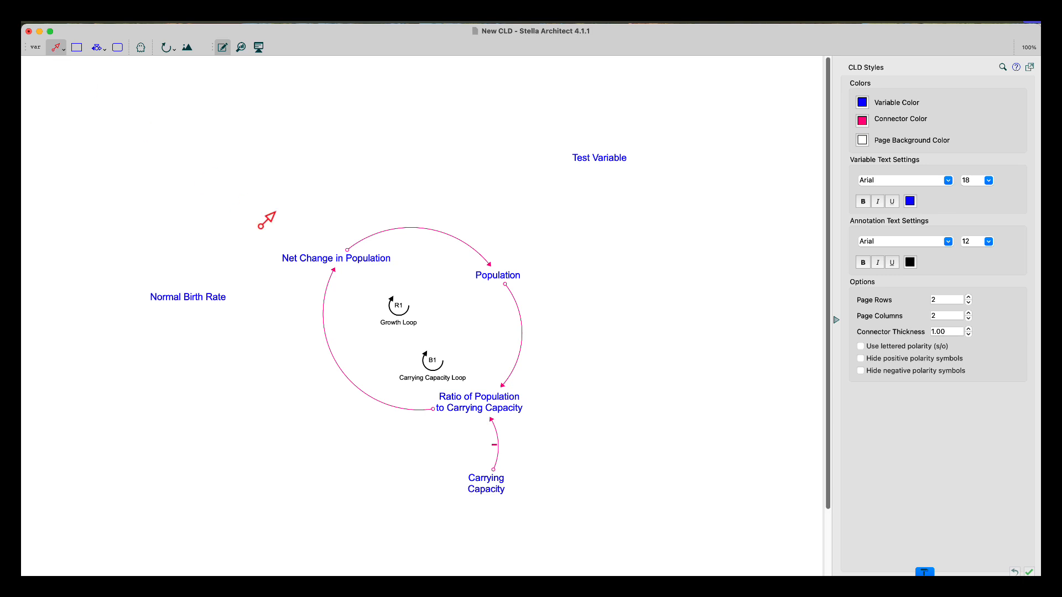
{"action": "left_click_drag", "start_coordinate": [490, 277], "coordinate": [370, 273]}
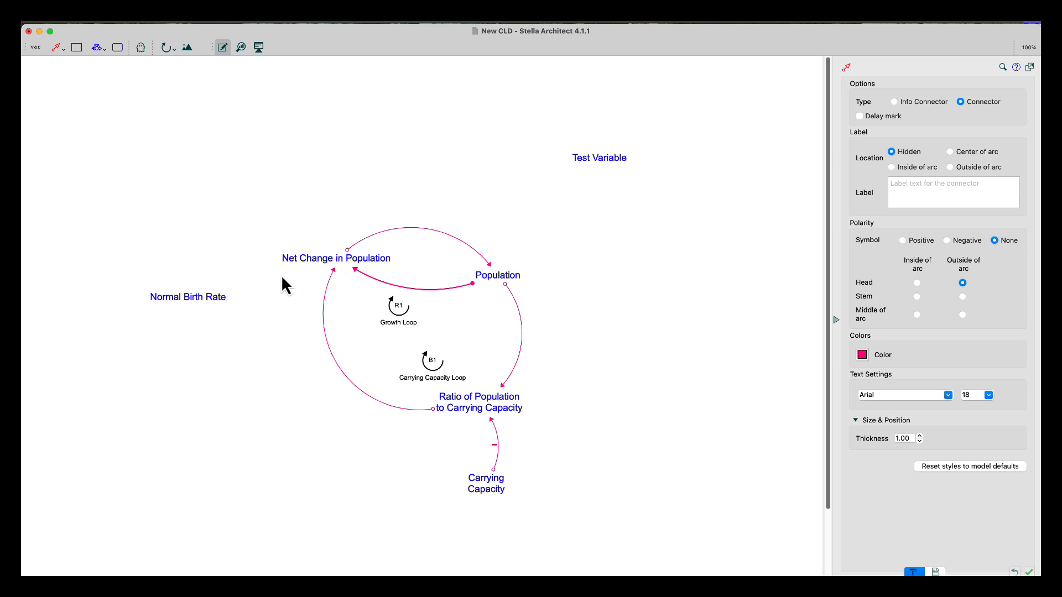
Draw a connector from Normal Birth Rate to Net Change in Population and bend it into an arc
{"action": "left_click", "coordinate": [57, 50]}
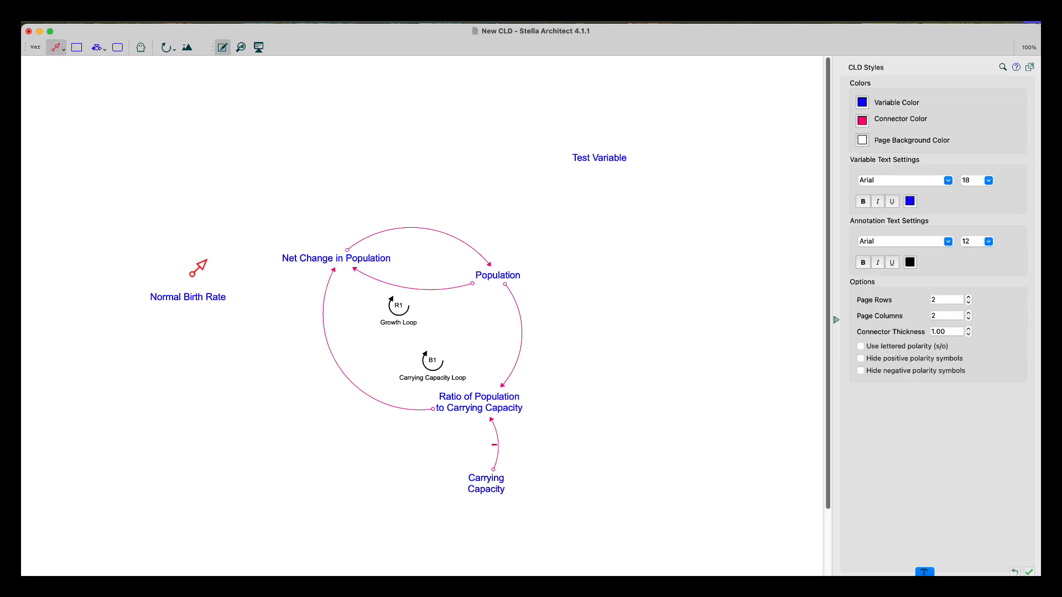
{"action": "left_click_drag", "start_coordinate": [185, 301], "coordinate": [277, 263]}
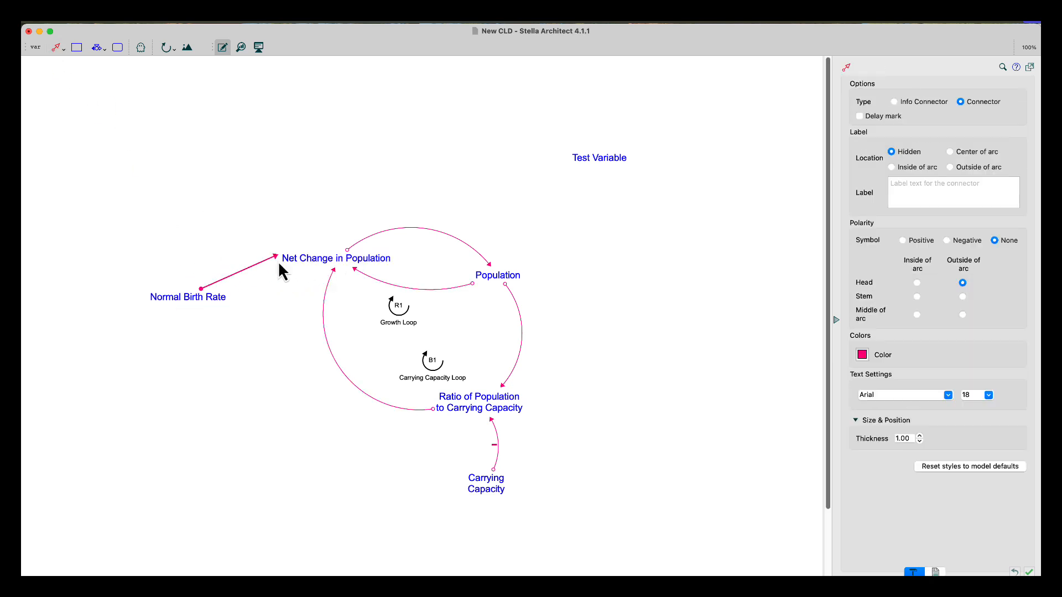
{"action": "left_click", "coordinate": [361, 264]}
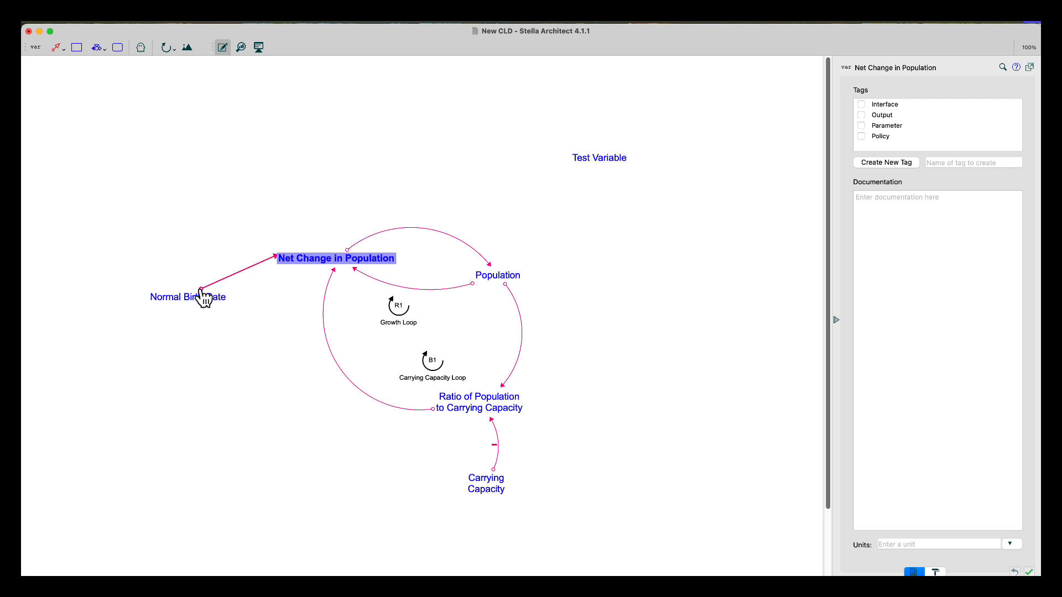
{"action": "left_click_drag", "start_coordinate": [201, 290], "coordinate": [198, 292]}
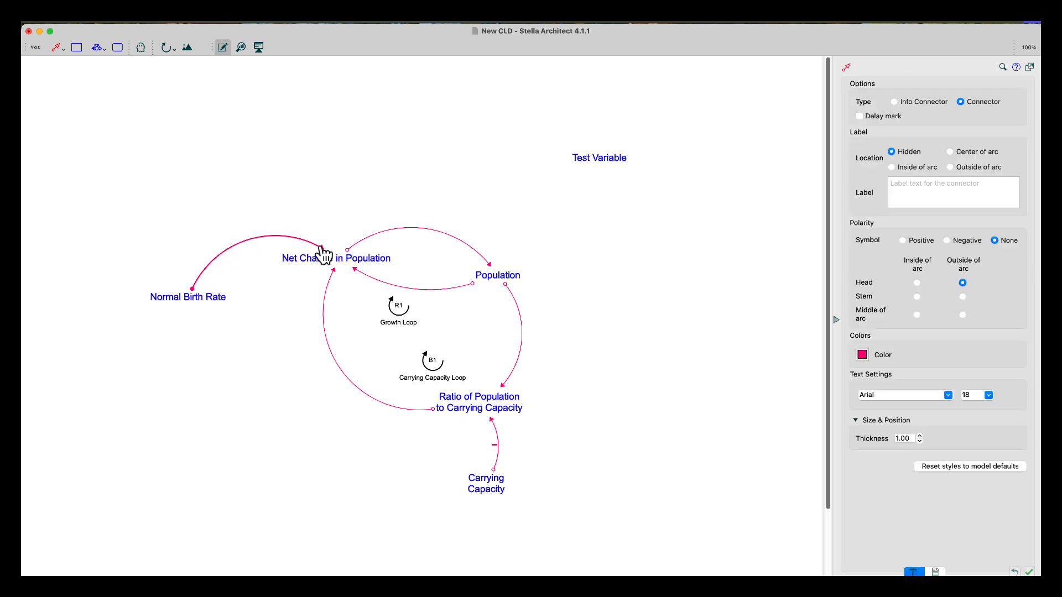
Break the Net Change in Population name onto two lines
{"action": "left_click", "coordinate": [341, 267]}
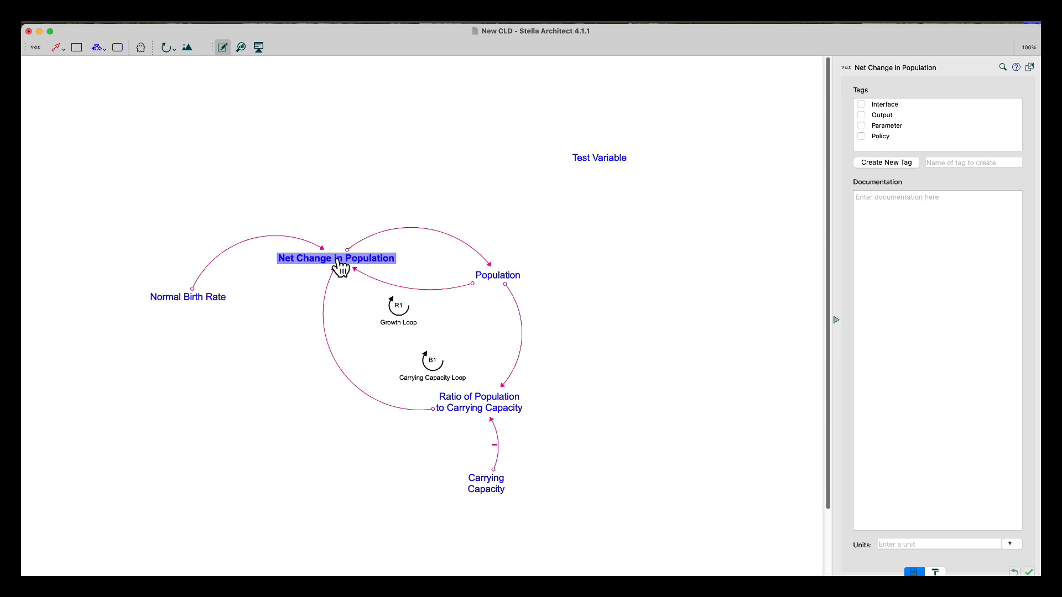
{"action": "left_click", "coordinate": [333, 269]}
{"action": "double_click", "coordinate": [333, 257]}
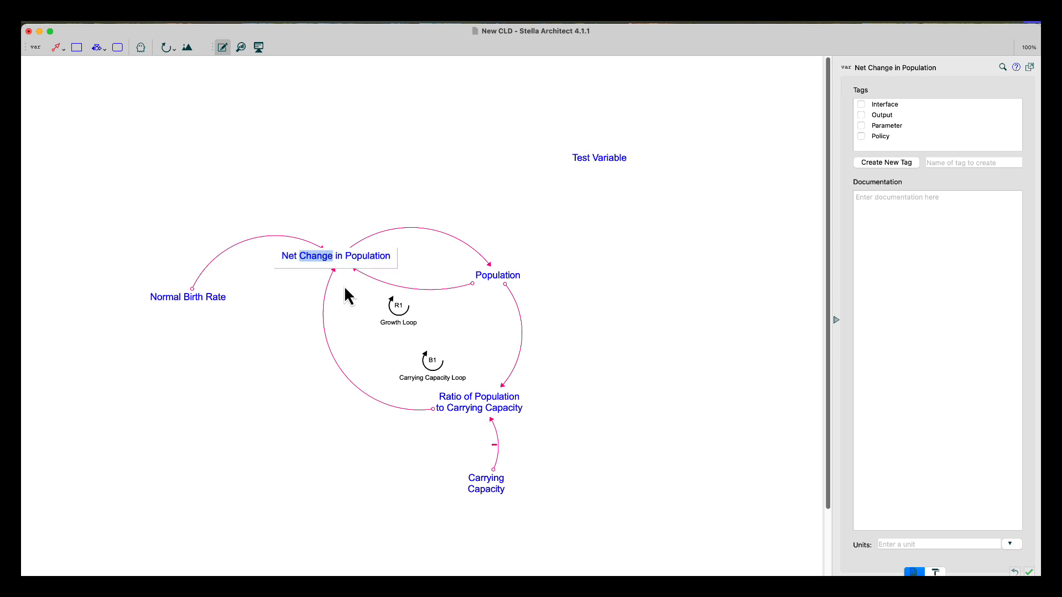
{"action": "left_click", "coordinate": [336, 257]}
{"action": "key", "text": "Return"}
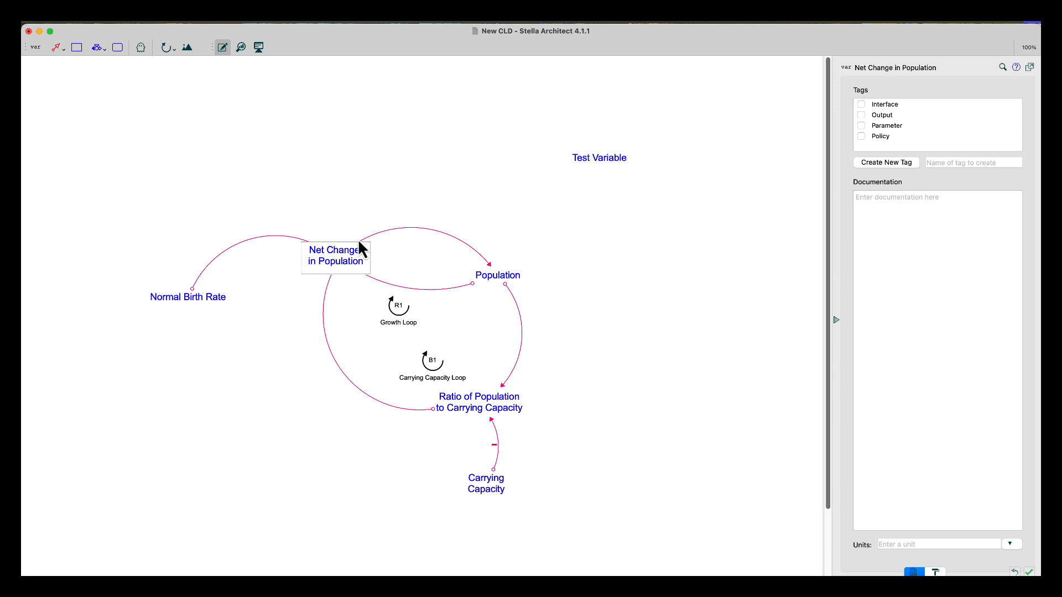
{"action": "left_click", "coordinate": [350, 193]}
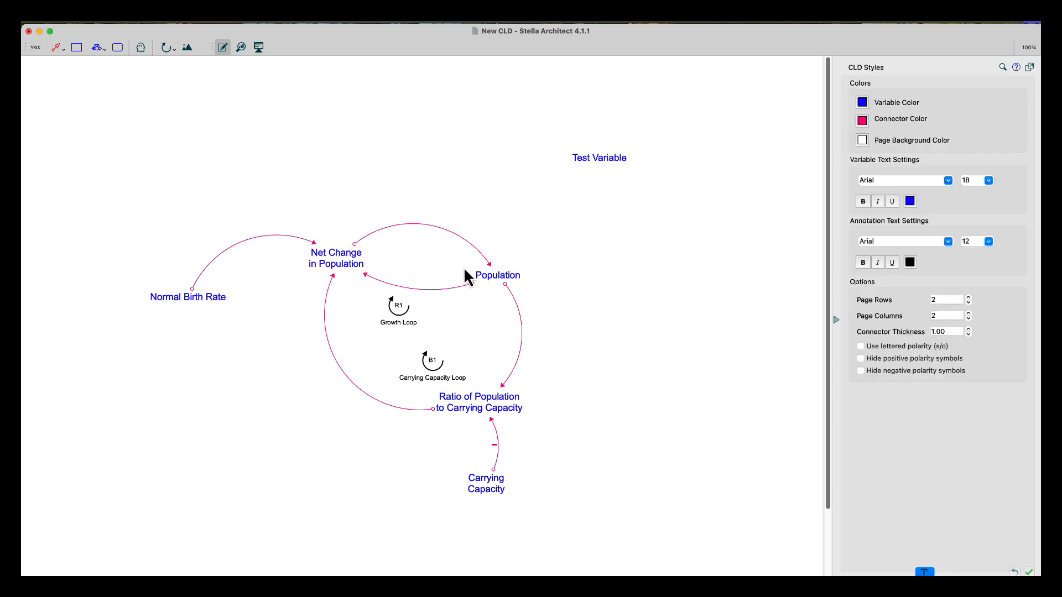
Give the Population-to-Ratio connector a Positive polarity symbol placed outside at the middle of the arc
{"action": "right_click", "coordinate": [506, 284]}
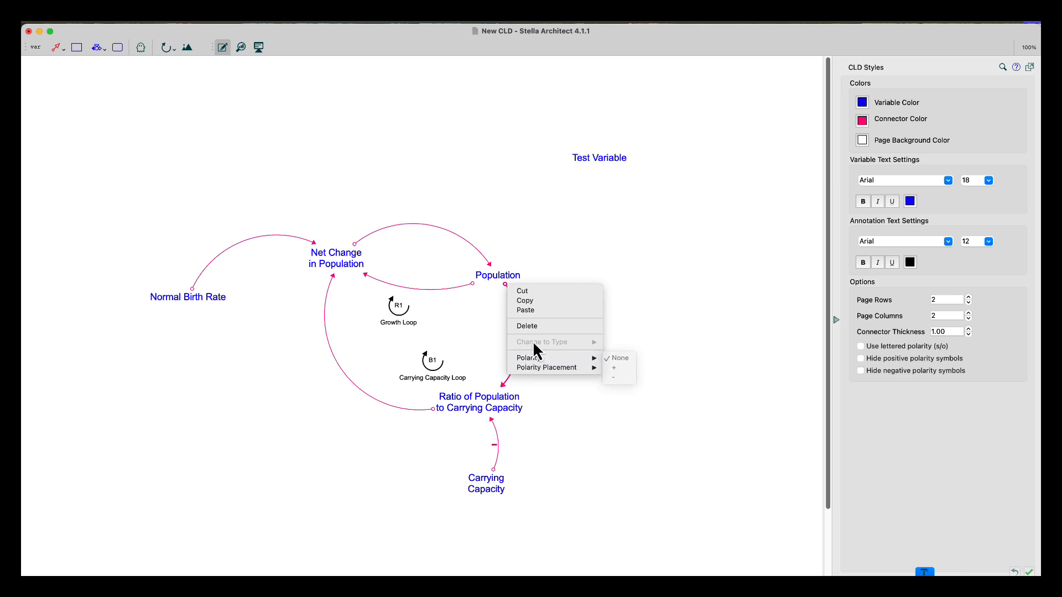
{"action": "left_click", "coordinate": [659, 253]}
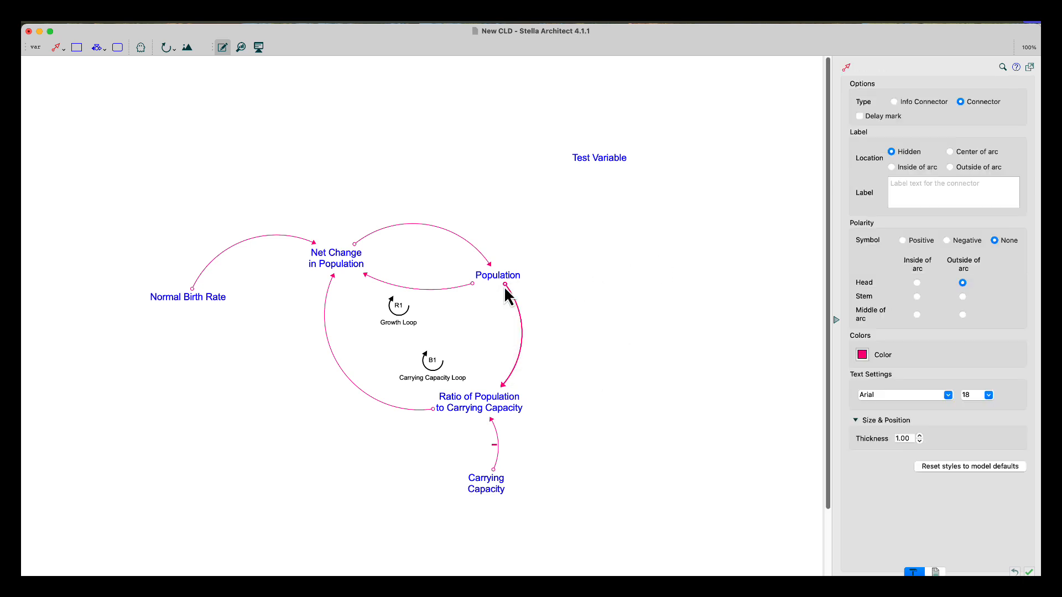
{"action": "left_click", "coordinate": [903, 240]}
{"action": "left_click", "coordinate": [988, 395]}
{"action": "left_click", "coordinate": [981, 453]}
{"action": "left_click", "coordinate": [962, 315]}
Try to give the Ratio-to-Net Change connector a Negative polarity symbol with a larger size placed outside at the stem
{"action": "left_click", "coordinate": [435, 411]}
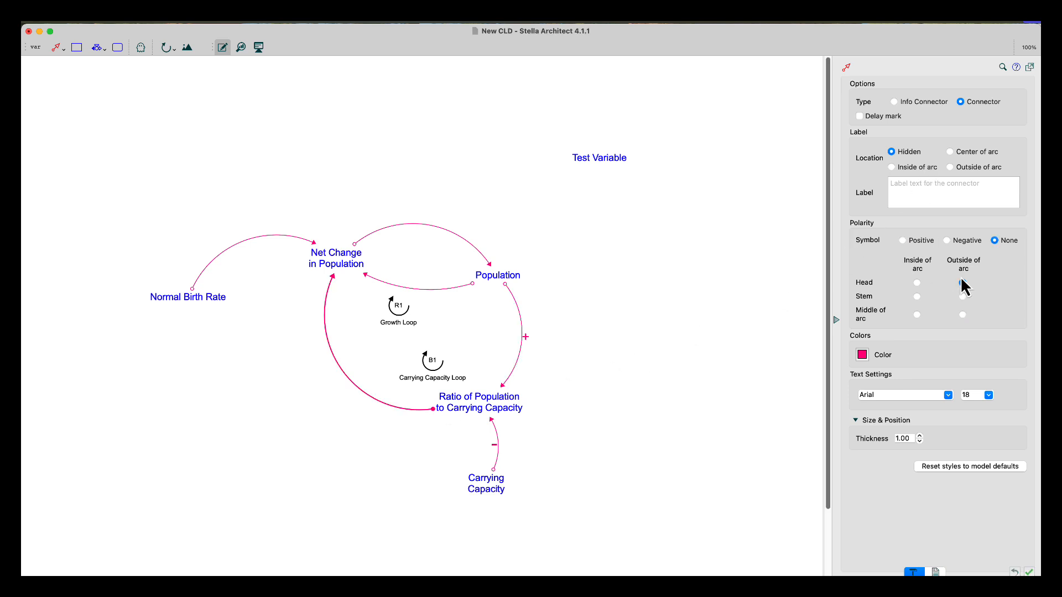
{"action": "left_click", "coordinate": [948, 240]}
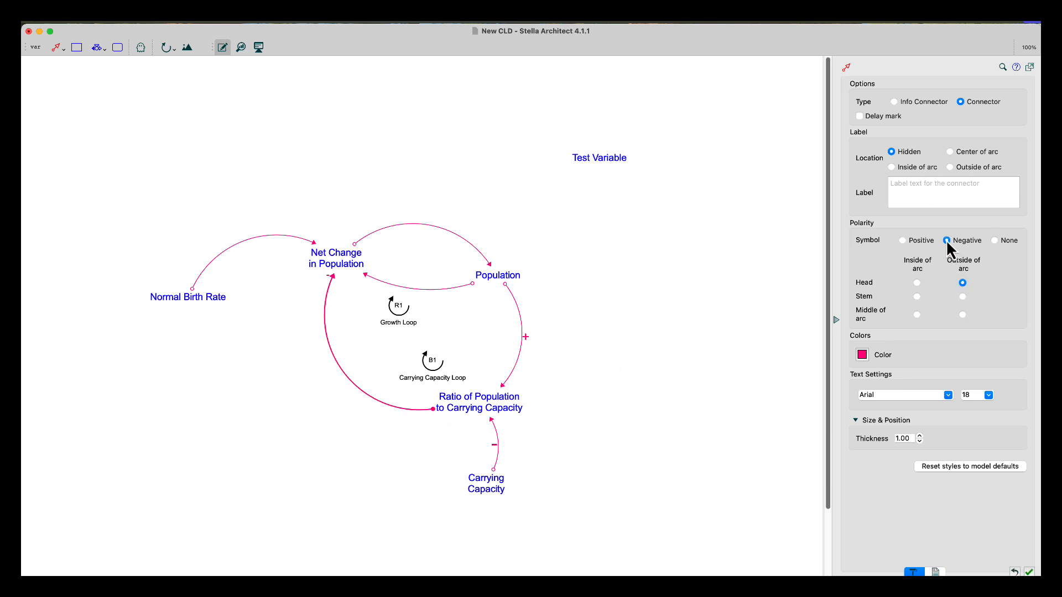
{"action": "left_click", "coordinate": [988, 395]}
{"action": "left_click", "coordinate": [980, 462]}
{"action": "left_click", "coordinate": [961, 300]}
{"action": "key", "text": "super+Tab"}
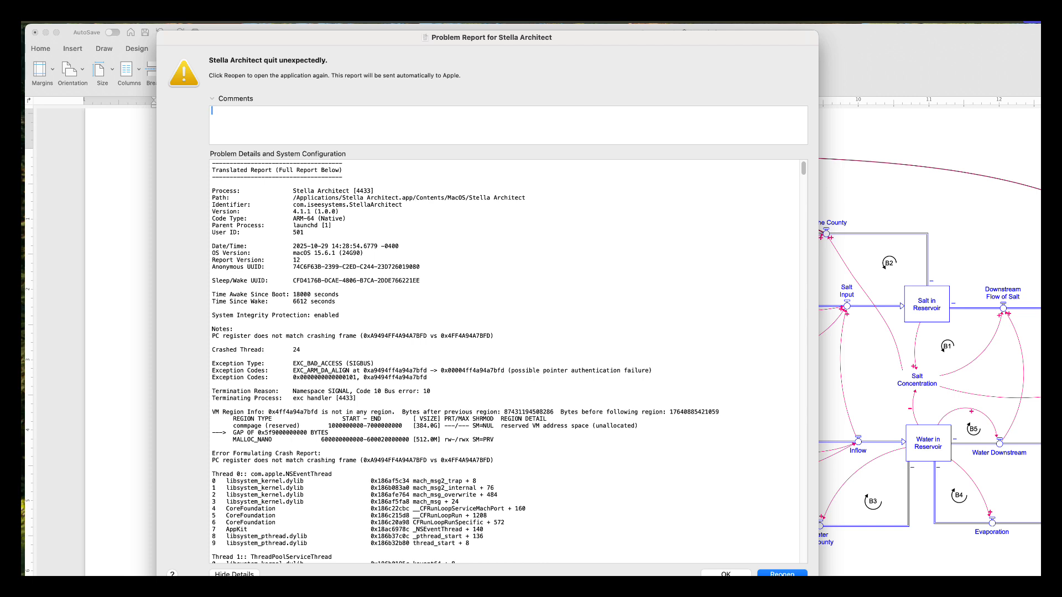
Reopen Stella Architect and recover the automatic backup of the model
{"action": "key", "text": "Return"}
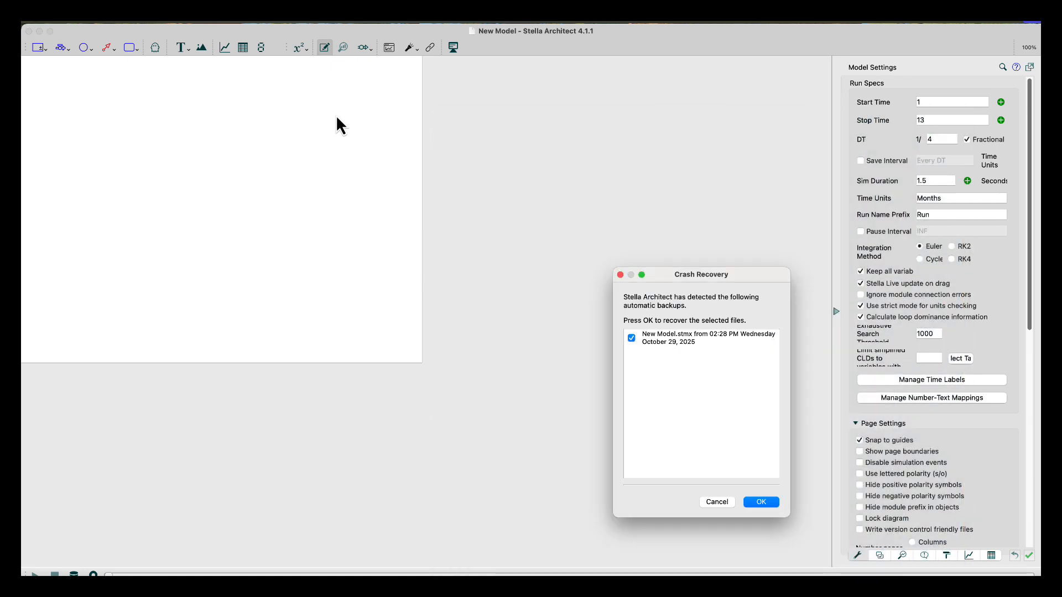
{"action": "left_click", "coordinate": [663, 345]}
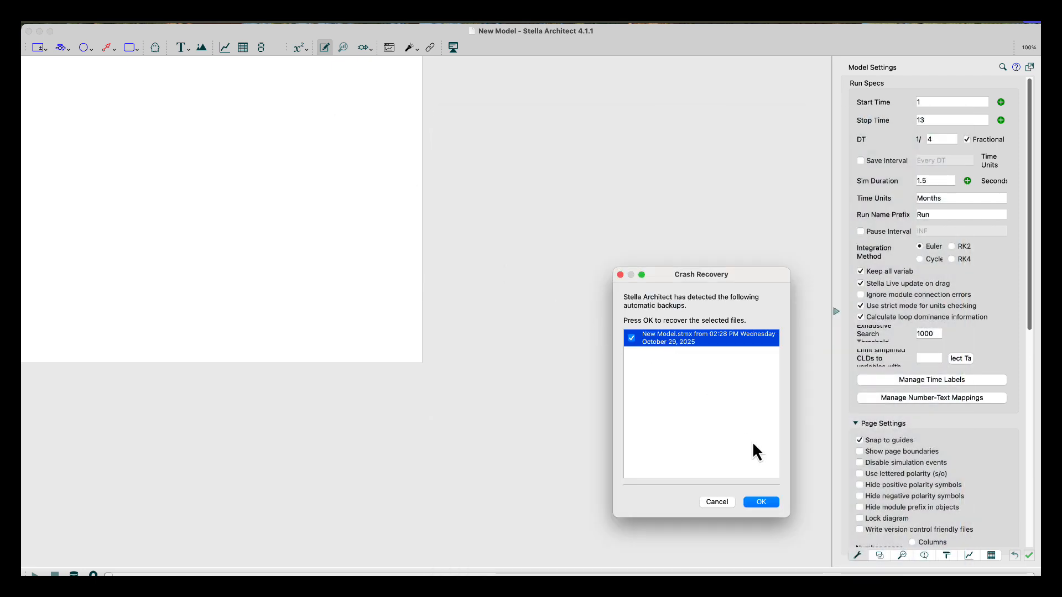
{"action": "left_click", "coordinate": [769, 502]}
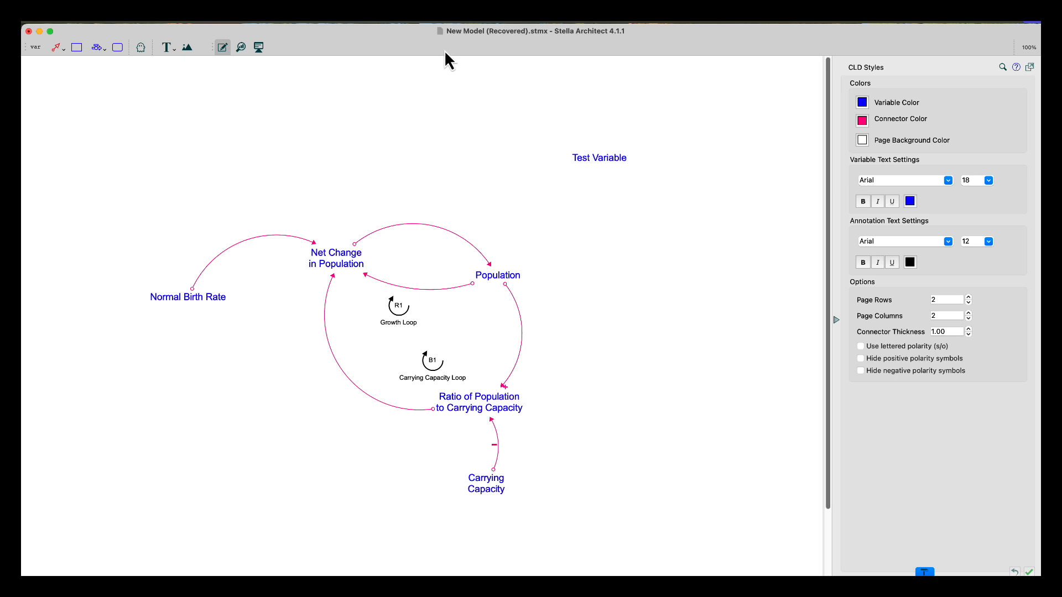
Save the model as CLD for Video in the Desktop's 390 Fall 2025 > Reference Modes folder
{"action": "left_click", "coordinate": [122, 23]}
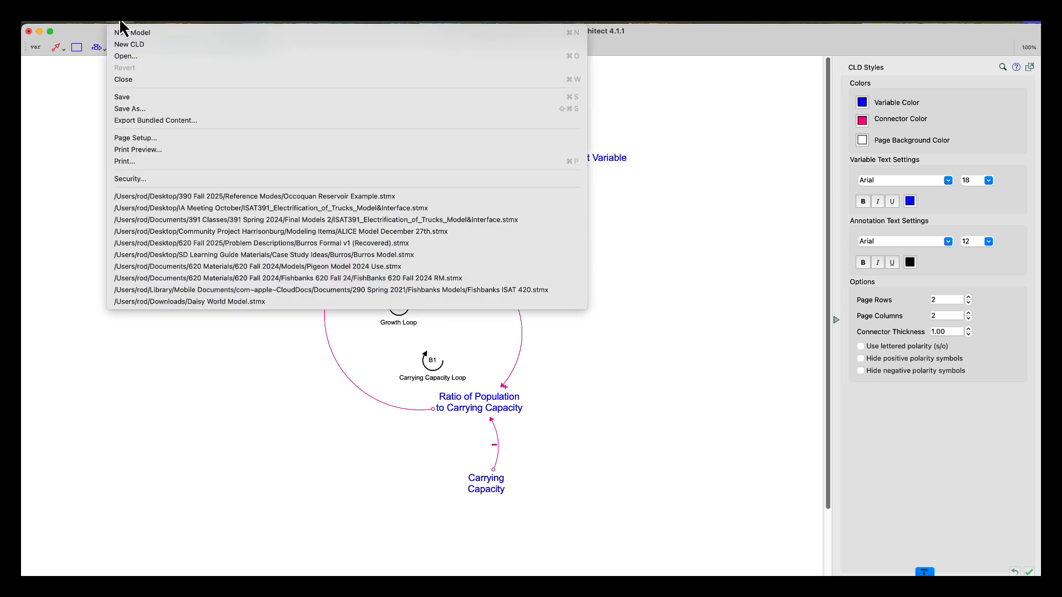
{"action": "left_click", "coordinate": [128, 97]}
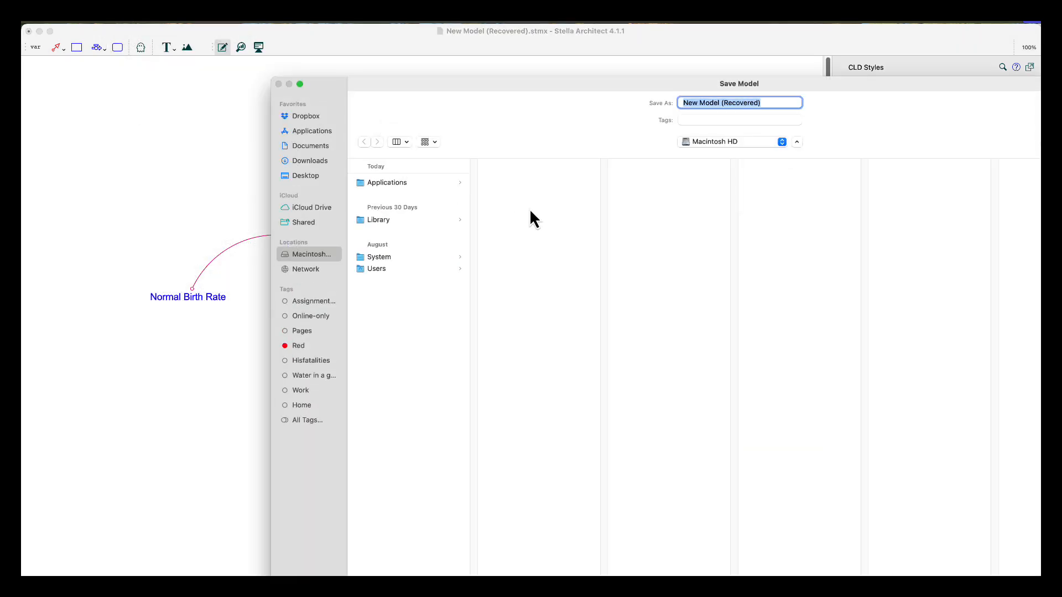
{"action": "type", "text": "CLD for Video"}
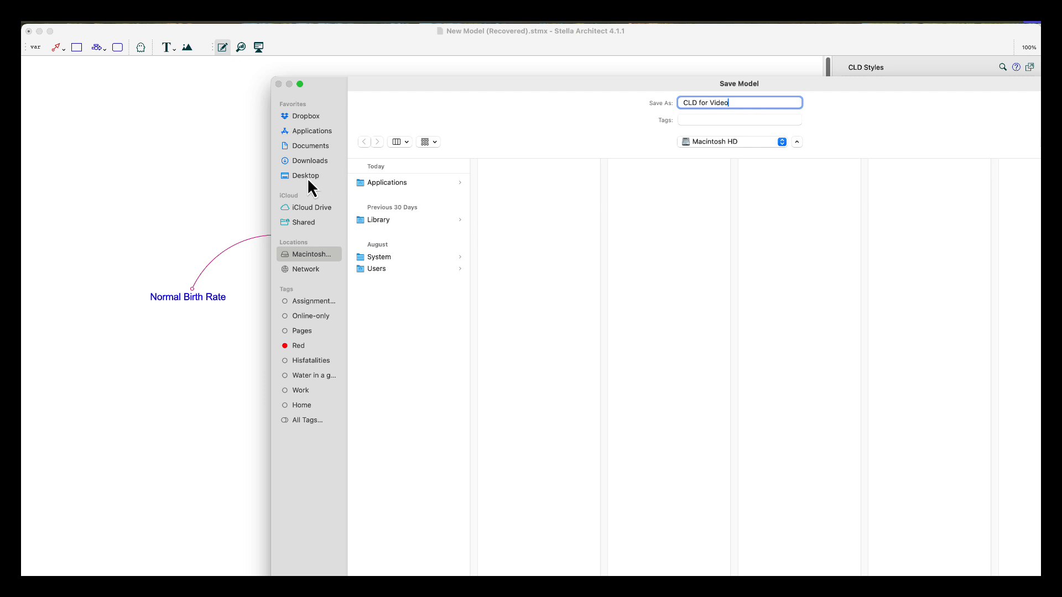
{"action": "left_click", "coordinate": [306, 176]}
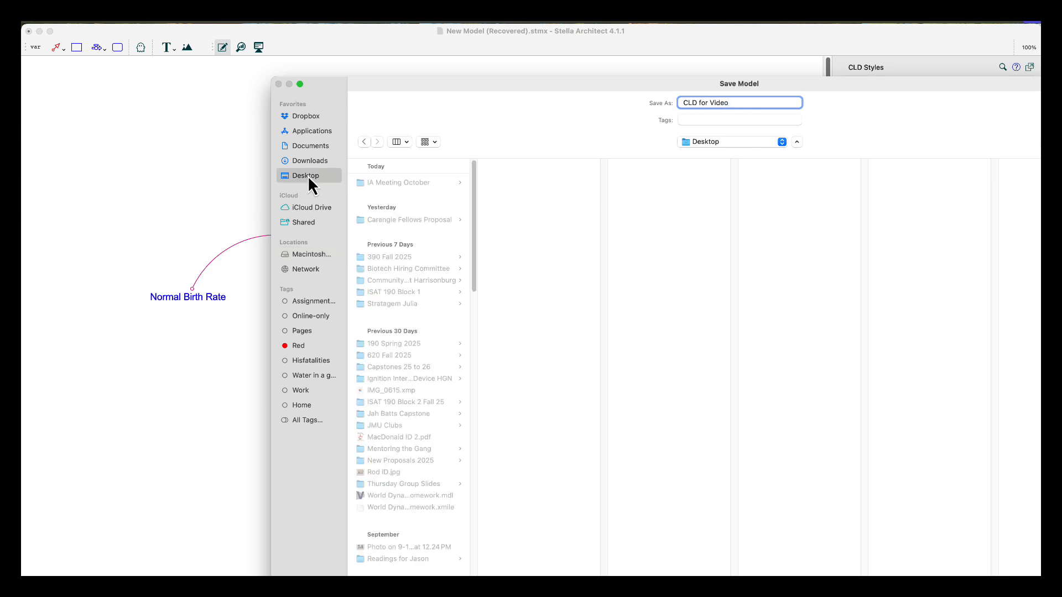
{"action": "left_click", "coordinate": [413, 256]}
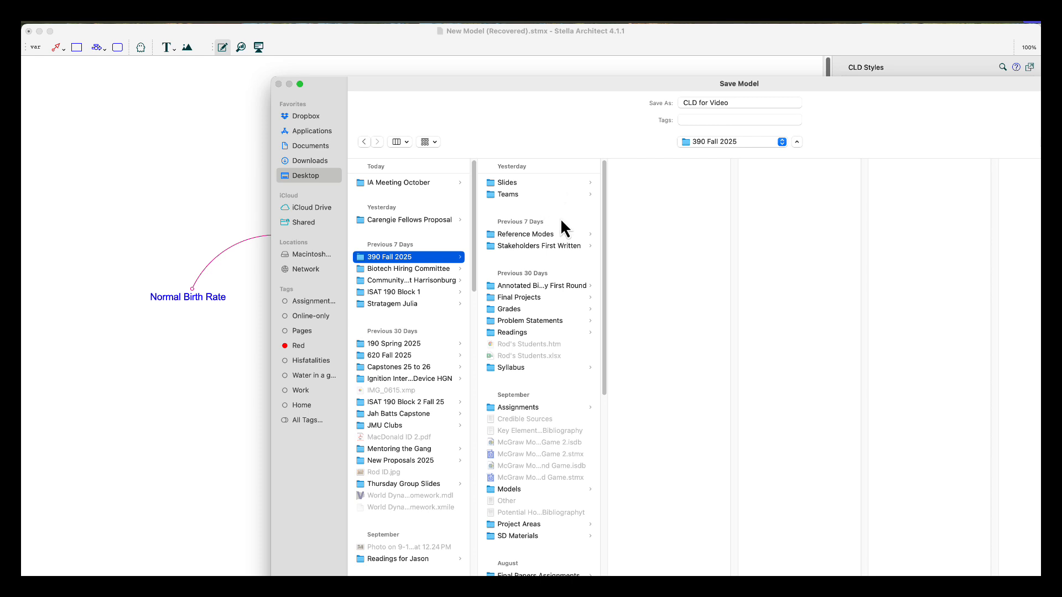
{"action": "left_click", "coordinate": [548, 237]}
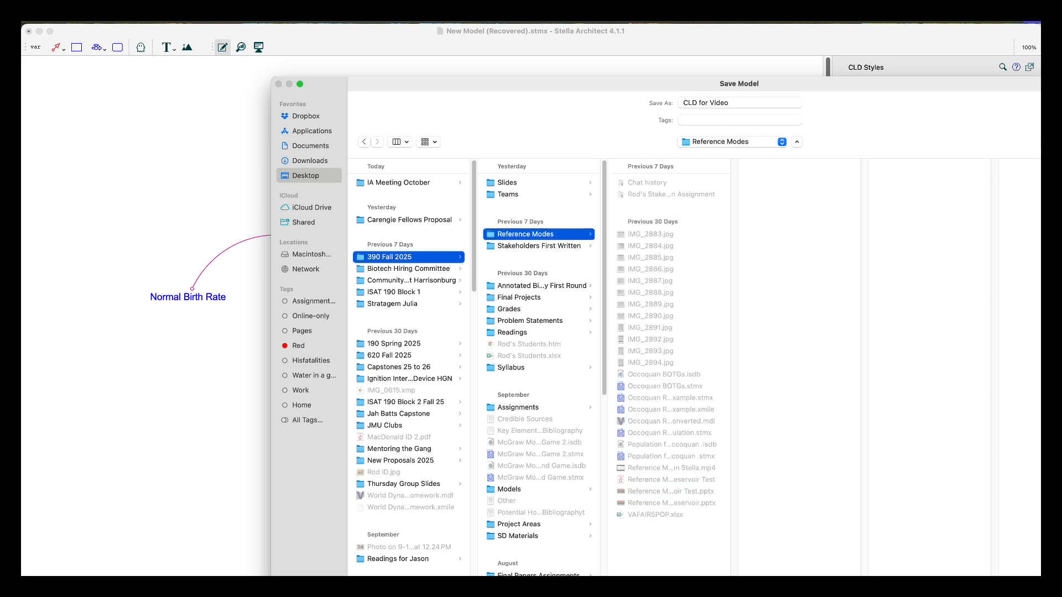
{"action": "left_click_drag", "start_coordinate": [948, 87], "coordinate": [734, 34]}
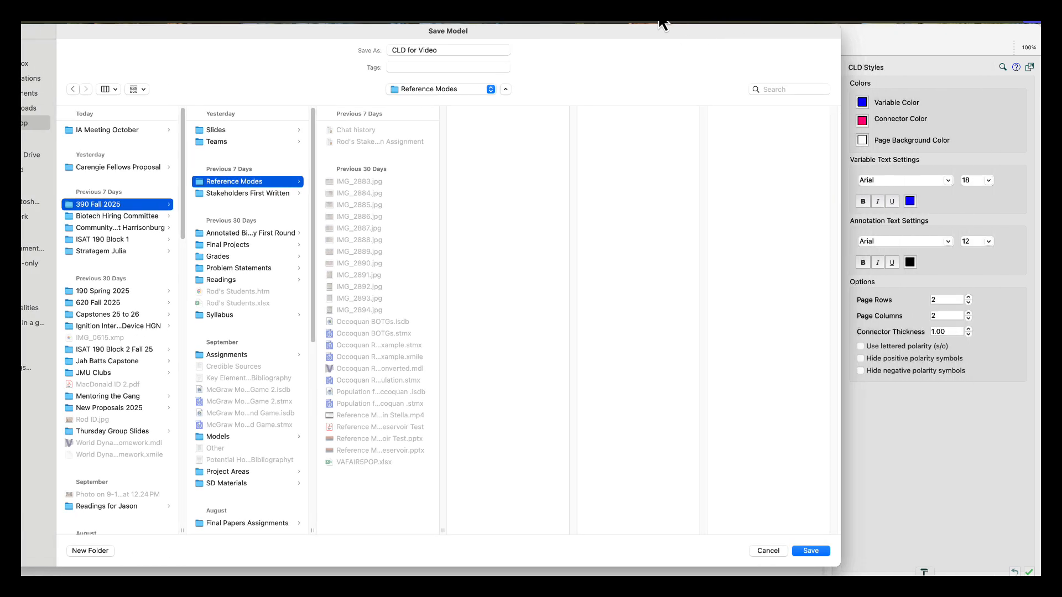
{"action": "left_click", "coordinate": [816, 551]}
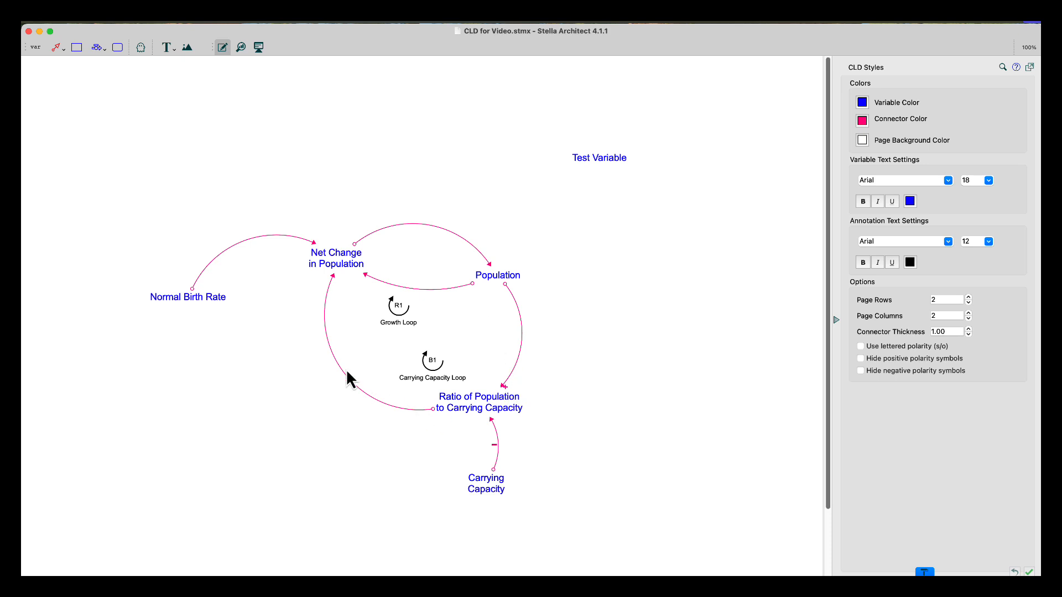
Enlarge the Population-to-Ratio connector's polarity symbol to size 24 and place it outside the arc at the stem
{"action": "left_click", "coordinate": [508, 292]}
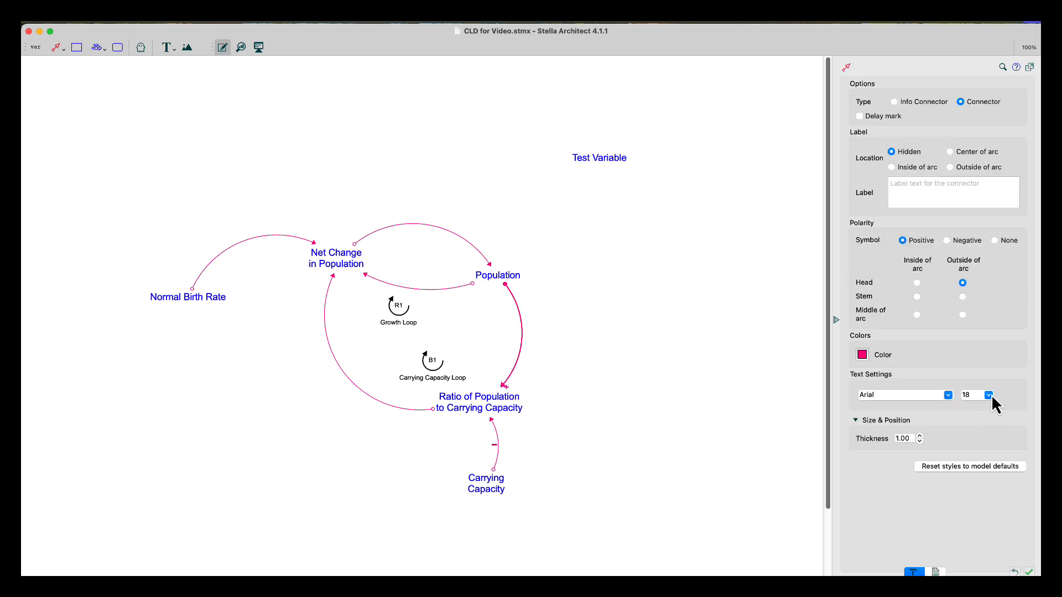
{"action": "left_click", "coordinate": [989, 395]}
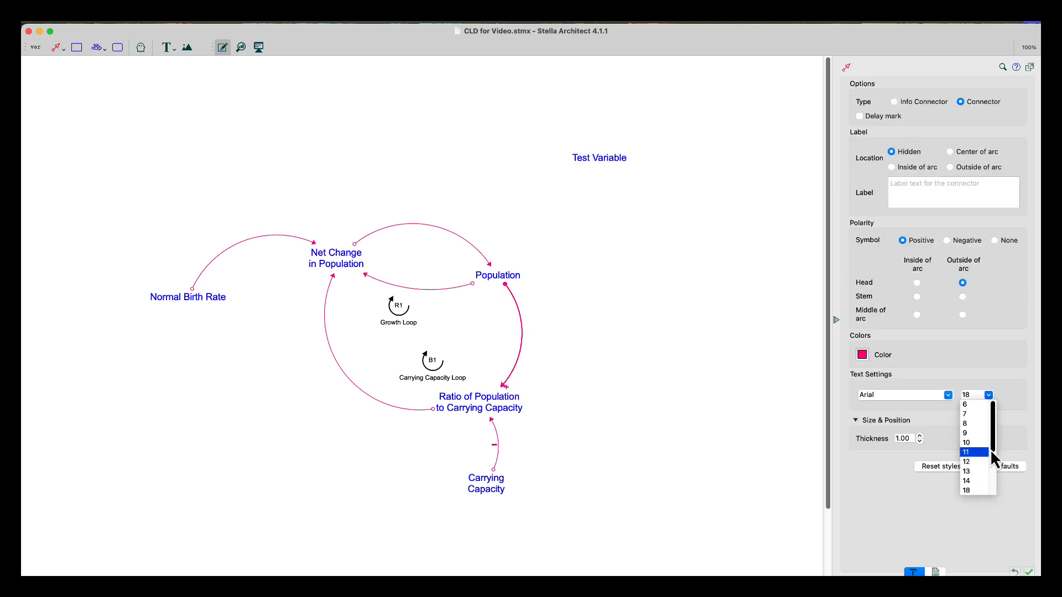
{"action": "left_click_drag", "start_coordinate": [993, 447], "coordinate": [994, 464]}
{"action": "left_click", "coordinate": [981, 469]}
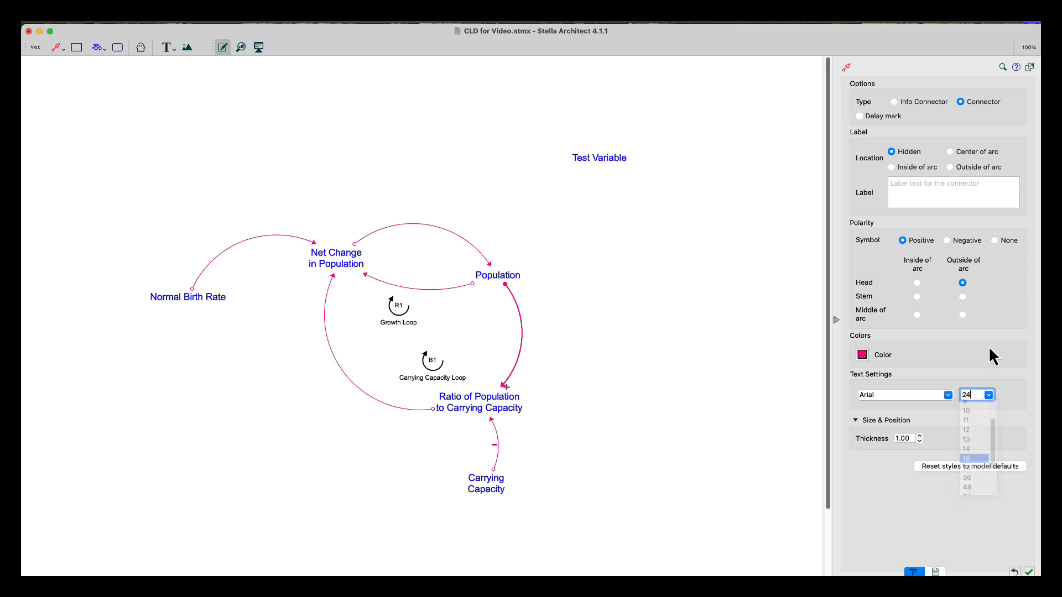
{"action": "left_click", "coordinate": [962, 298]}
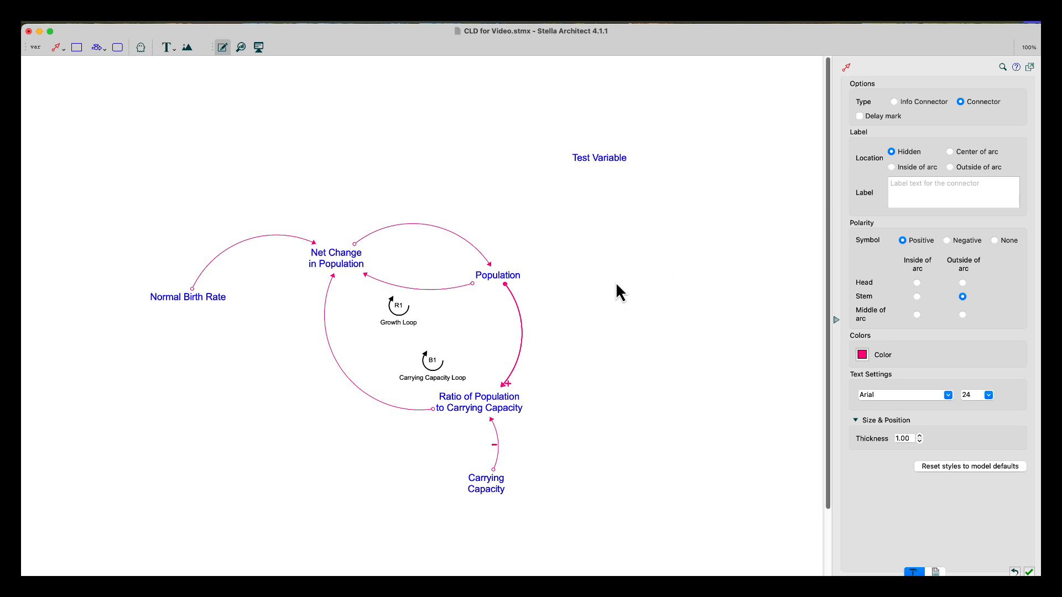
Give the Ratio-to-Net Change connector a Negative polarity symbol at size 36, placed outside the arc at the stem
{"action": "left_click", "coordinate": [435, 410]}
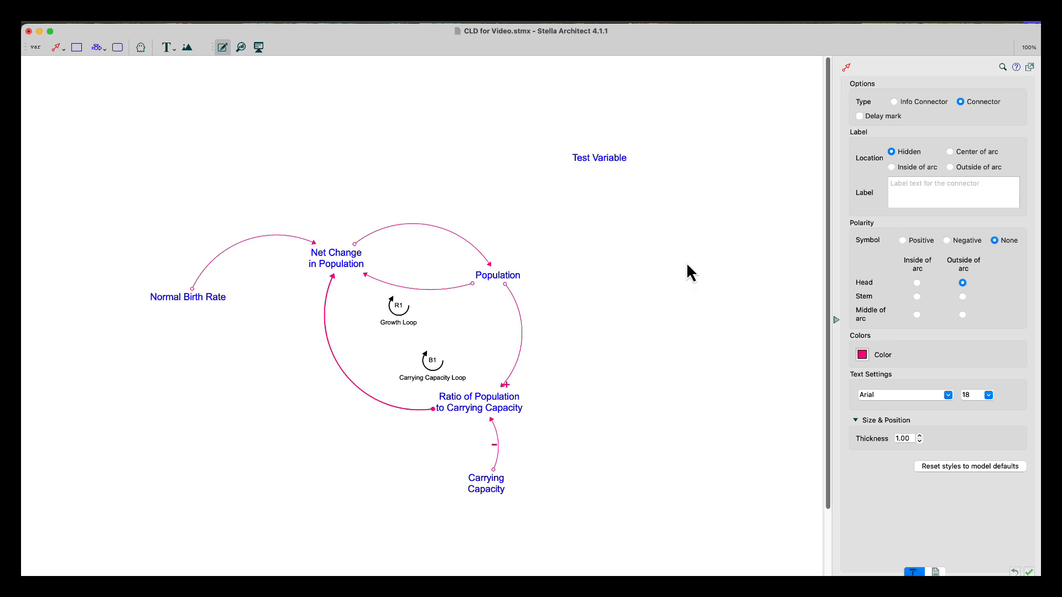
{"action": "left_click", "coordinate": [947, 241]}
{"action": "left_click", "coordinate": [988, 395]}
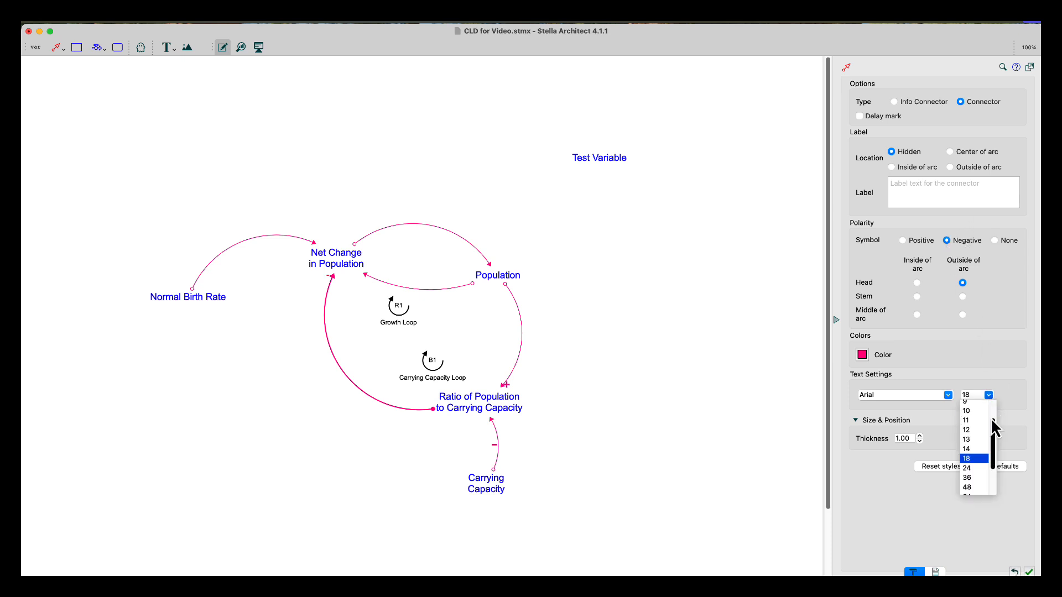
{"action": "left_click", "coordinate": [975, 477]}
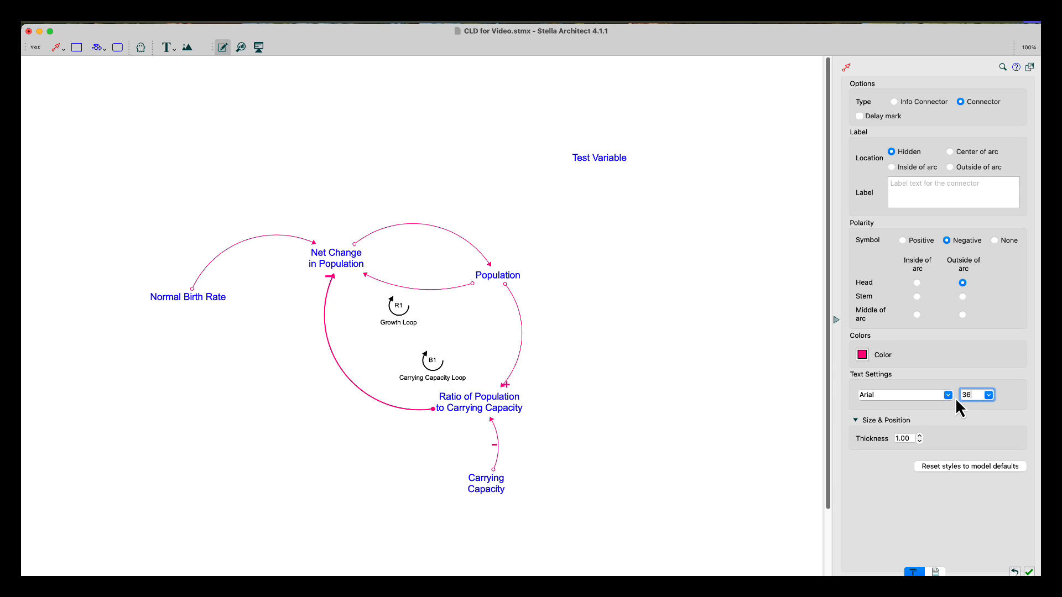
{"action": "left_click", "coordinate": [963, 297]}
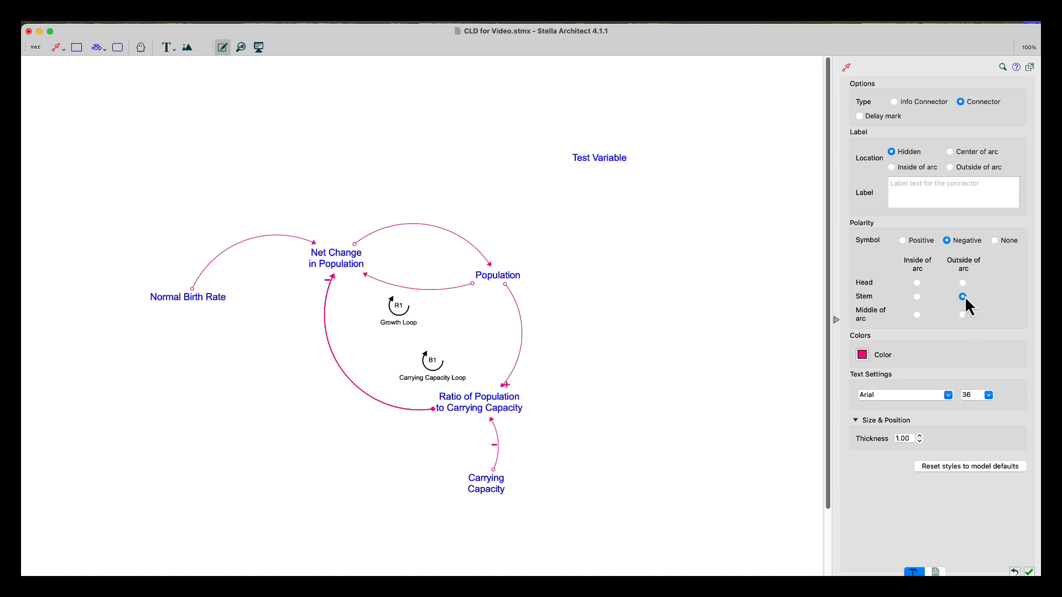
Give the Net Change-to-Population connector a Positive polarity symbol outside at the stem, sized 24
{"action": "left_click", "coordinate": [356, 245]}
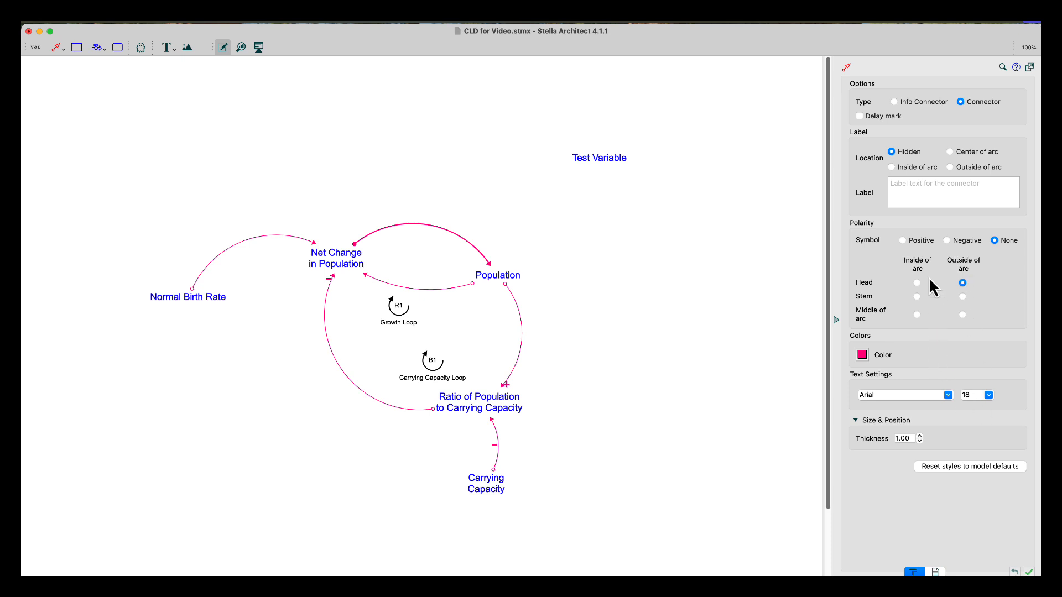
{"action": "left_click", "coordinate": [902, 240]}
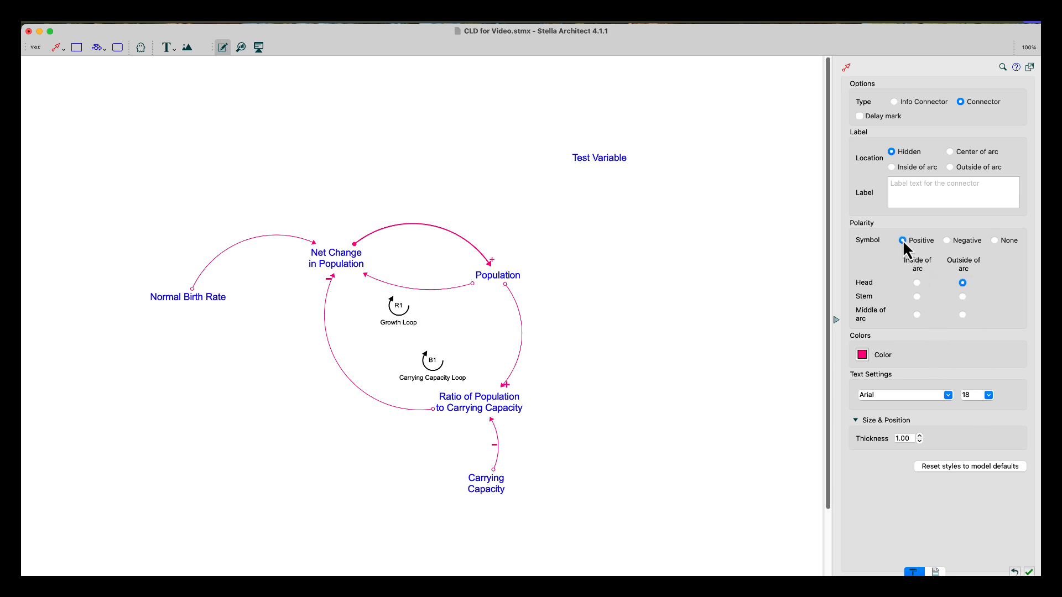
{"action": "left_click", "coordinate": [963, 298]}
{"action": "left_click", "coordinate": [988, 395]}
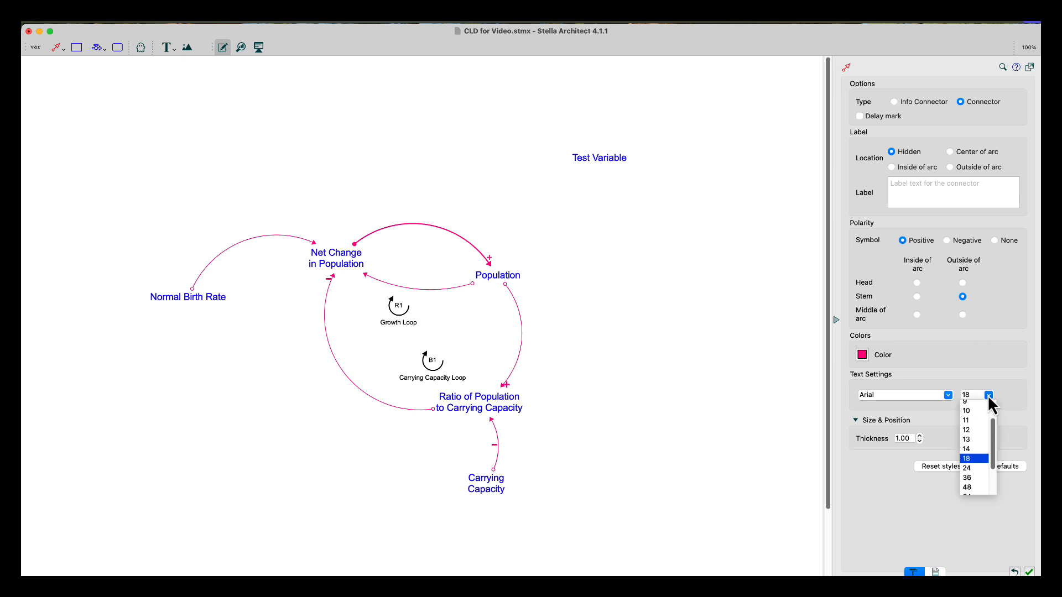
{"action": "left_click", "coordinate": [968, 468]}
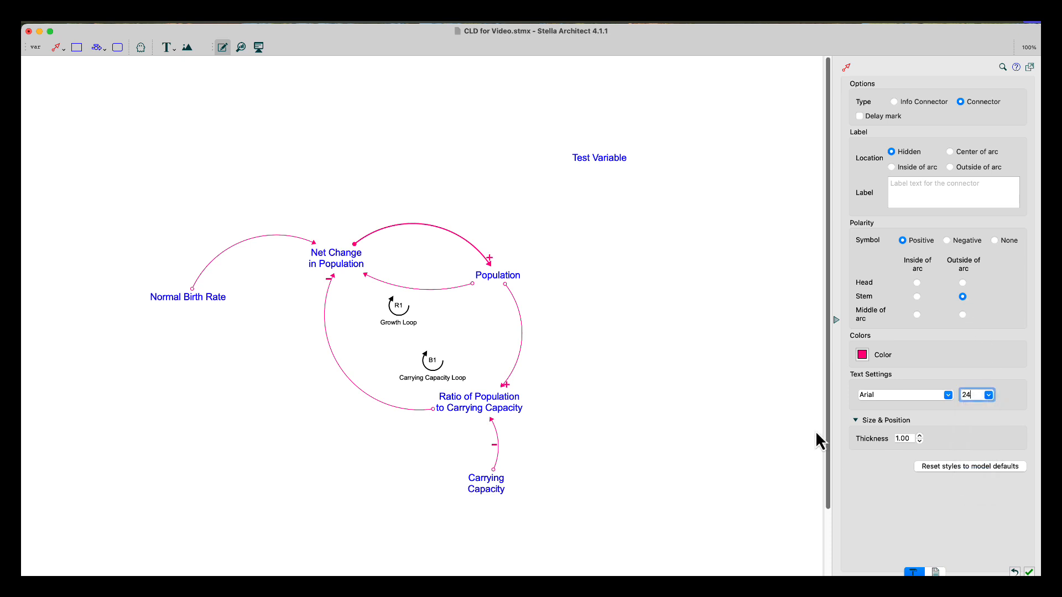
Give the Population-to-Net Change connector a Positive polarity symbol at size 24, placed outside the arc at the stem
{"action": "left_click", "coordinate": [472, 284]}
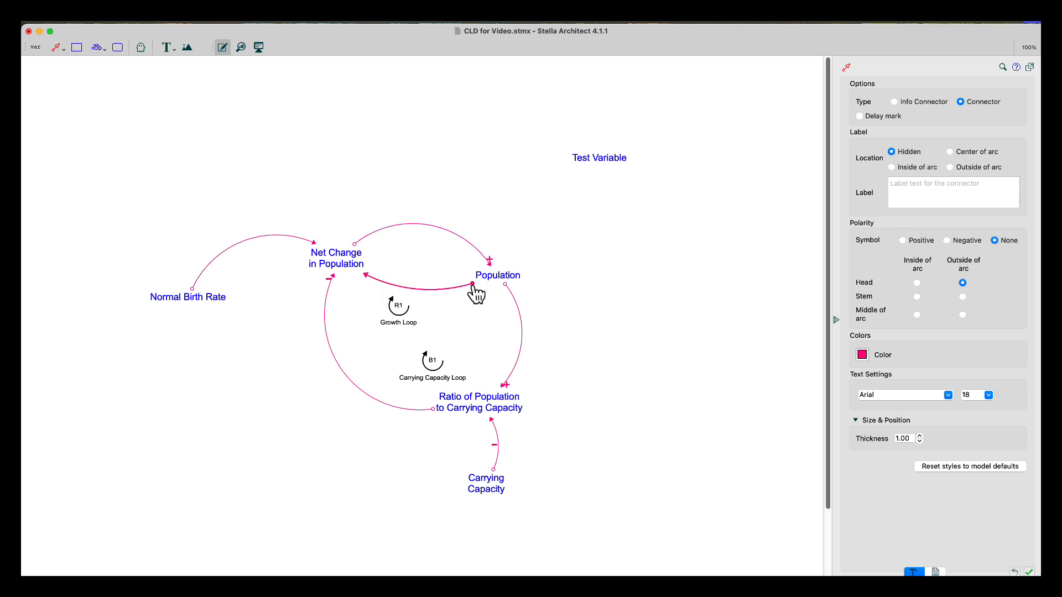
{"action": "left_click", "coordinate": [903, 241]}
{"action": "left_click", "coordinate": [989, 395]}
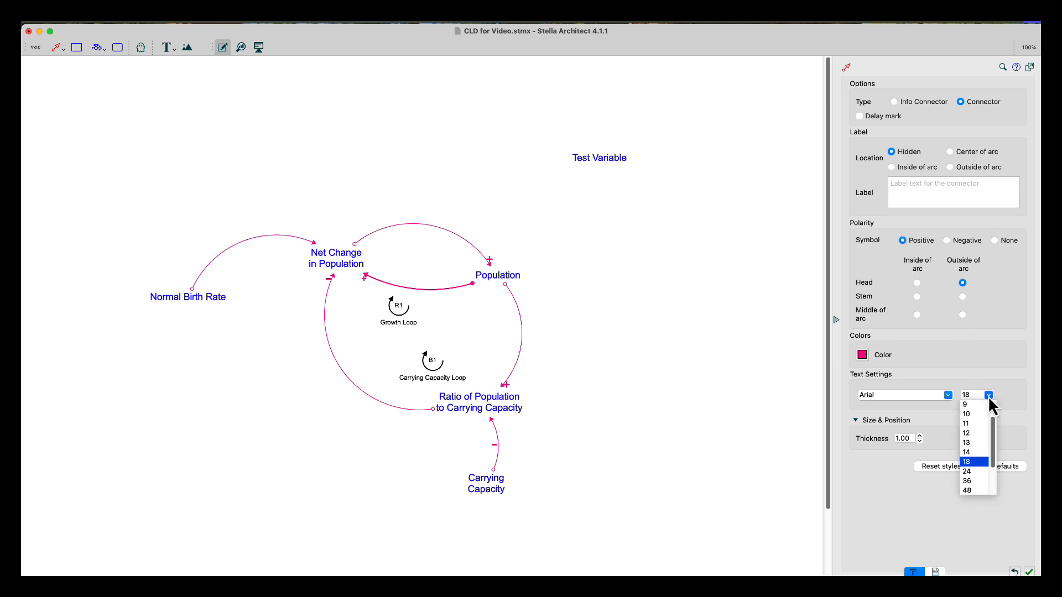
{"action": "left_click", "coordinate": [966, 471]}
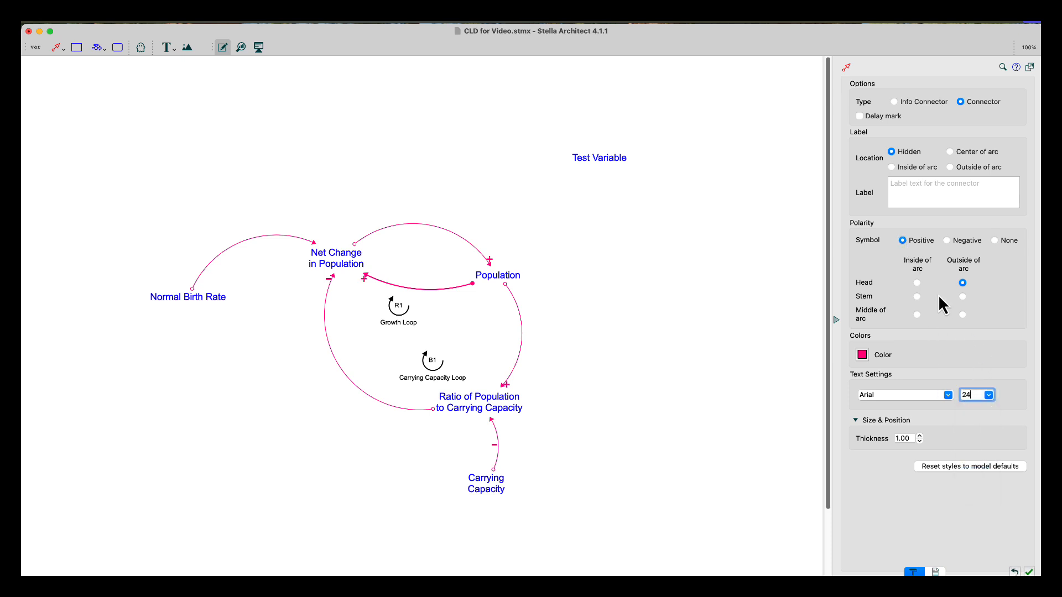
{"action": "left_click", "coordinate": [962, 297]}
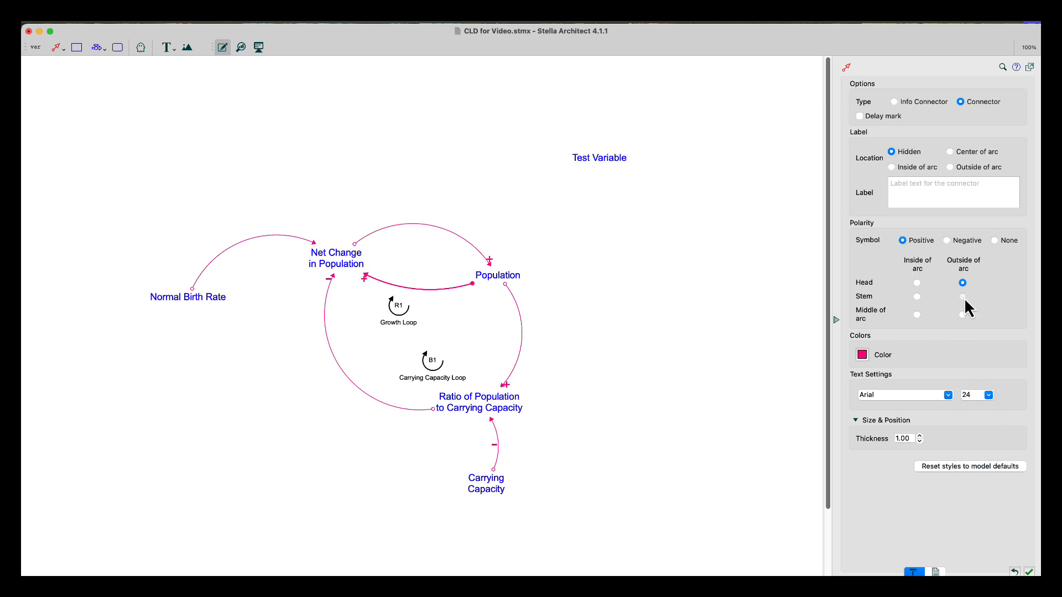
{"action": "left_click", "coordinate": [584, 313]}
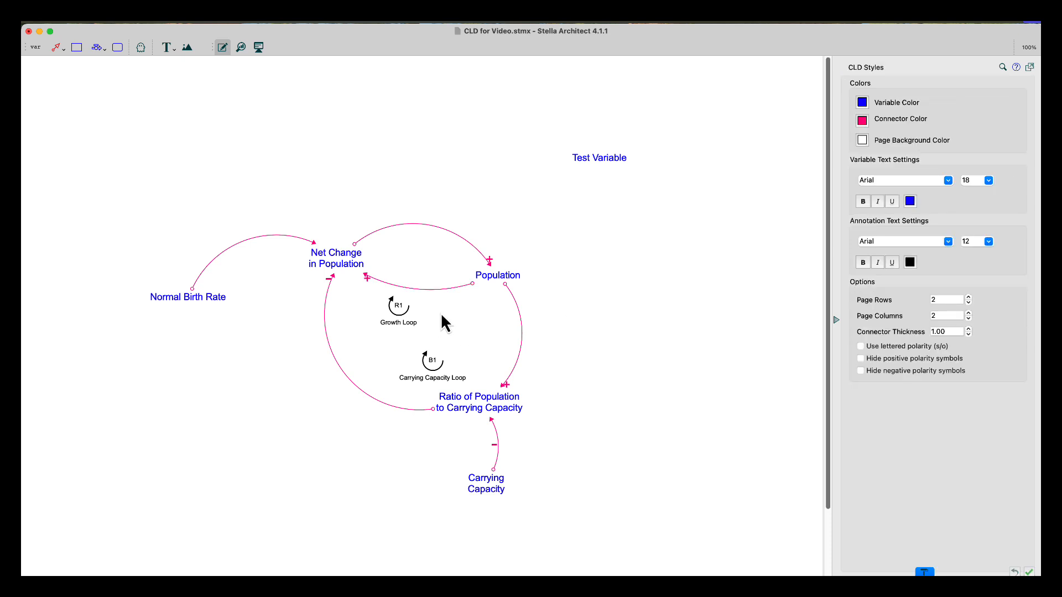
Move the R1 Growth Loop label between Net Change in Population and Population, and assign those two variables and their connectors to it
{"action": "left_click_drag", "start_coordinate": [397, 315], "coordinate": [415, 266]}
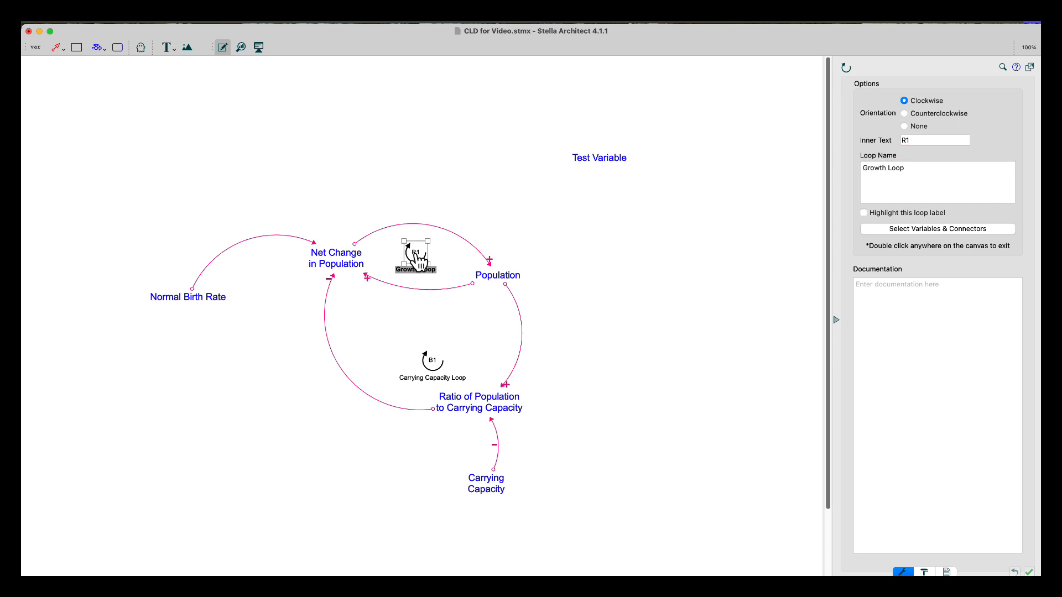
{"action": "left_click", "coordinate": [895, 232]}
{"action": "left_click", "coordinate": [353, 258]}
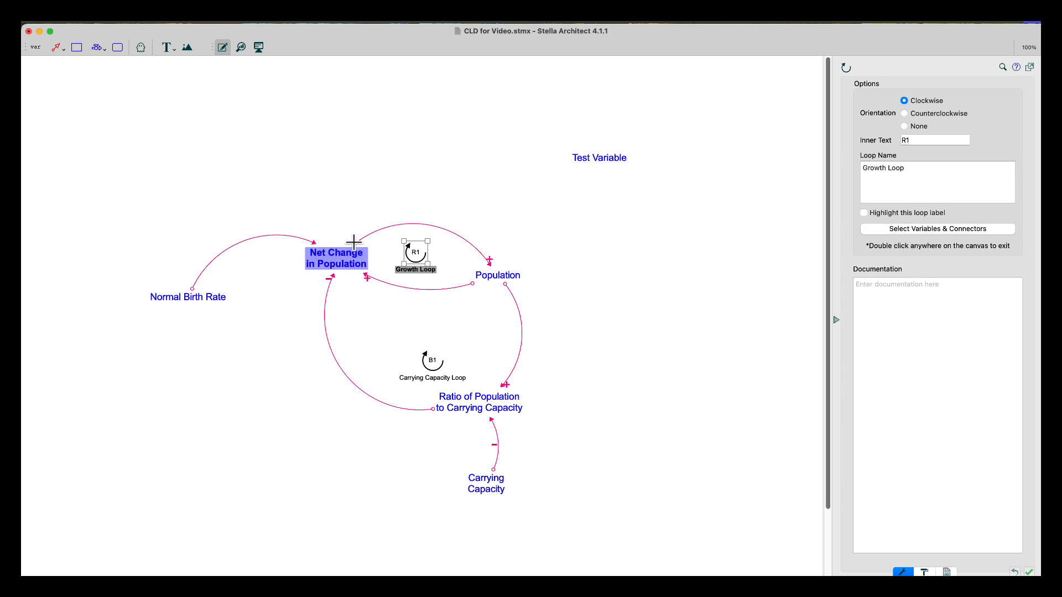
{"action": "left_click", "coordinate": [357, 237]}
{"action": "left_click", "coordinate": [493, 278]}
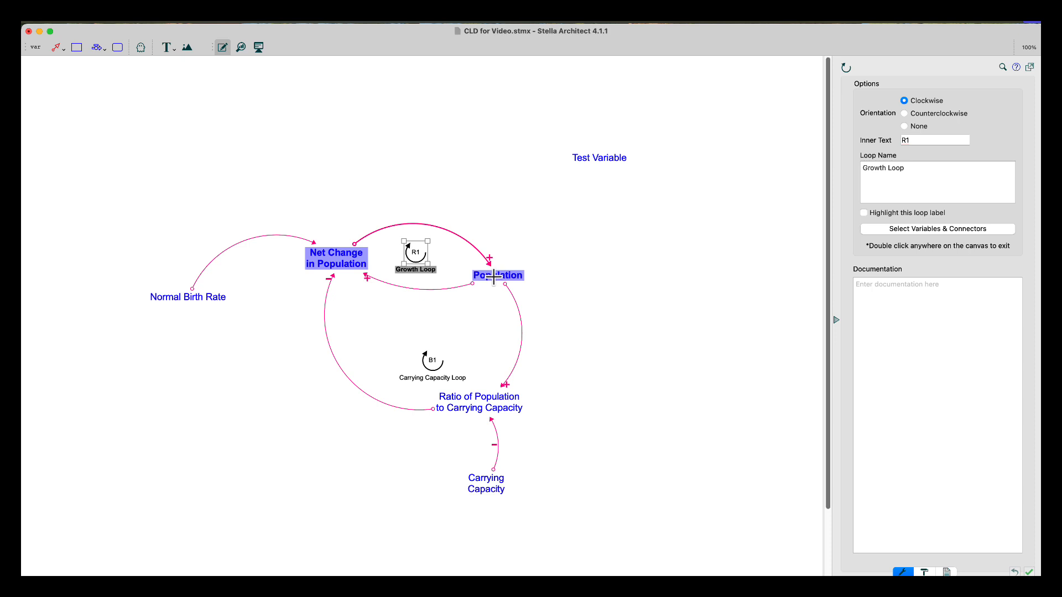
{"action": "left_click", "coordinate": [470, 283]}
{"action": "double_click", "coordinate": [613, 249]}
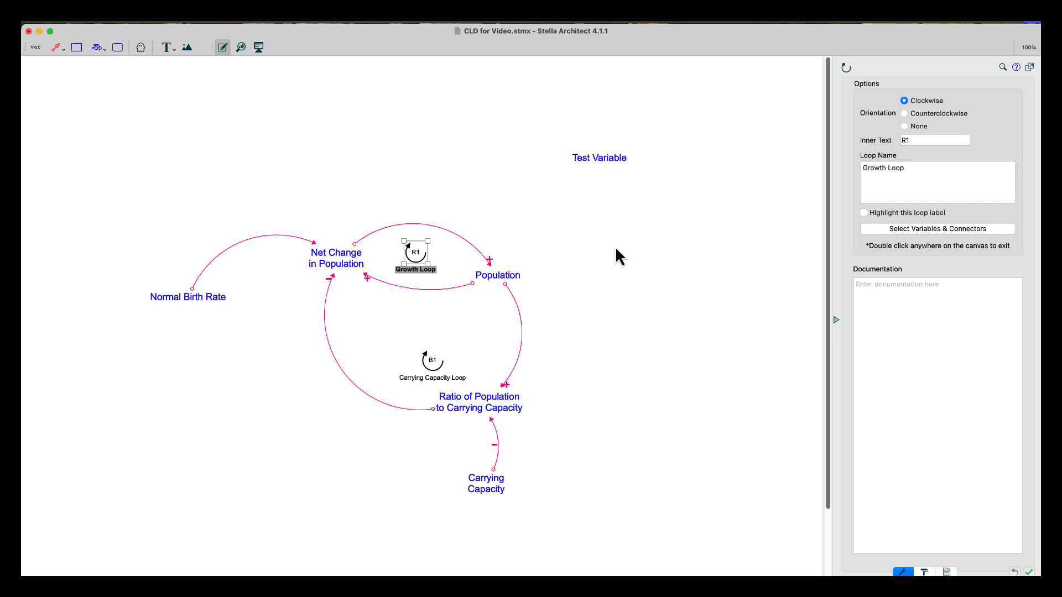
{"action": "left_click", "coordinate": [417, 255]}
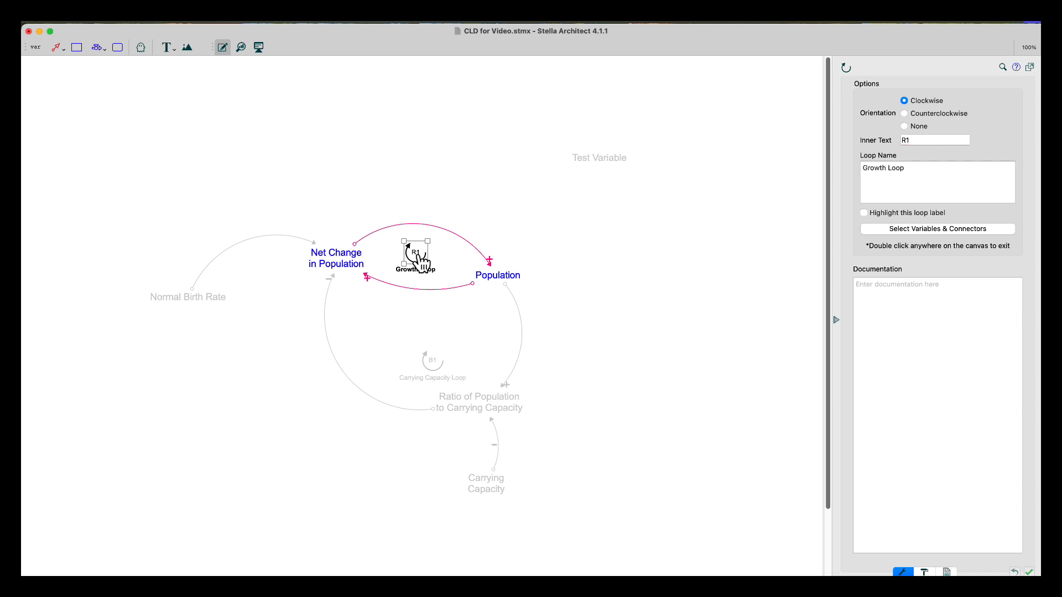
Move the B1 Carrying Capacity Loop label slightly up and assign Ratio, Net Change in Population, Population and their connectors to it
{"action": "double_click", "coordinate": [606, 232]}
{"action": "left_click", "coordinate": [606, 232]}
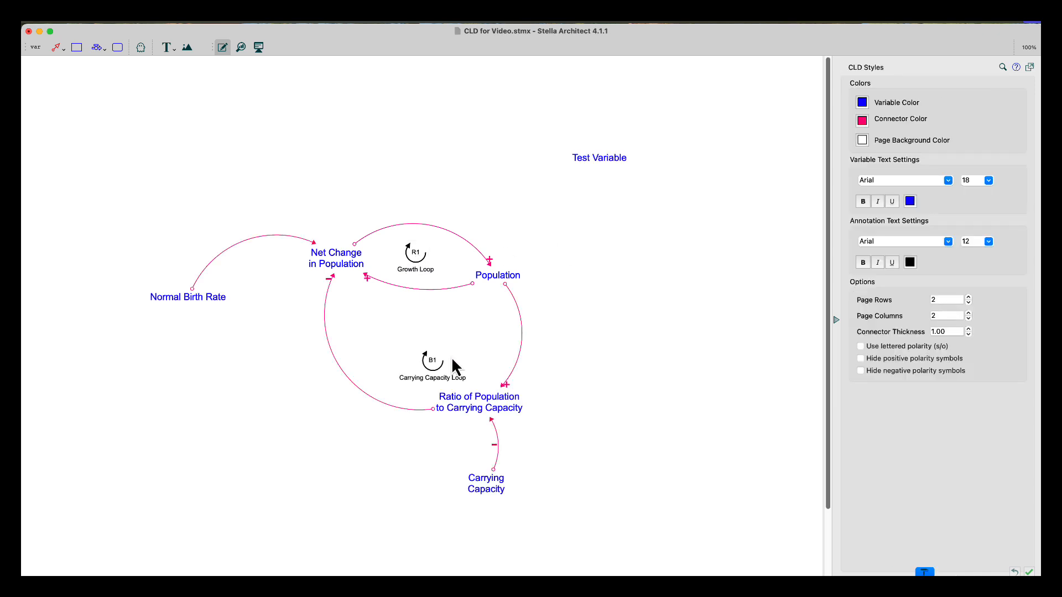
{"action": "left_click", "coordinate": [434, 362]}
{"action": "left_click_drag", "start_coordinate": [440, 367], "coordinate": [439, 345]}
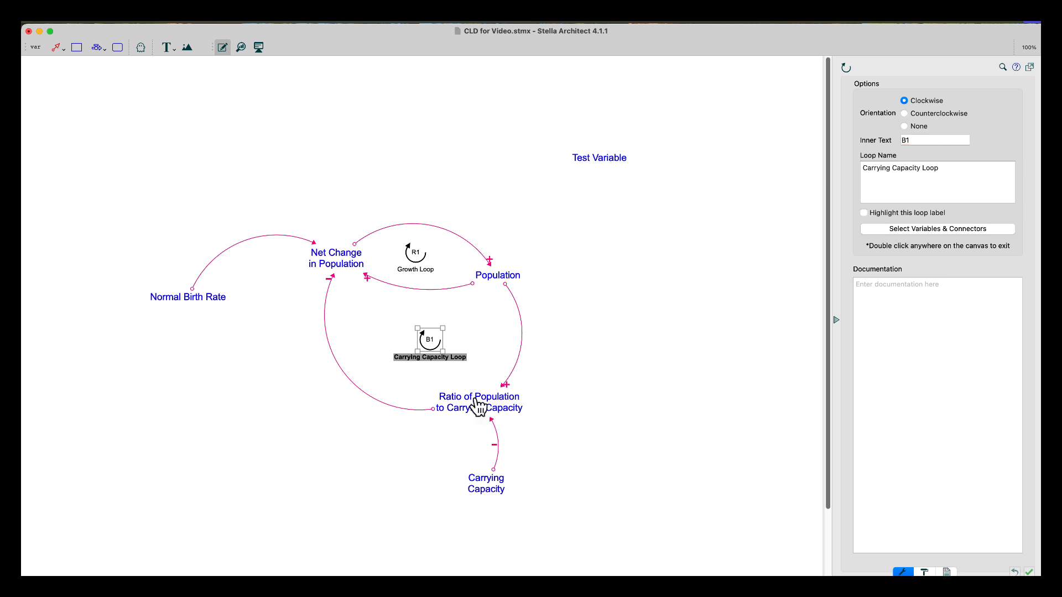
{"action": "left_click", "coordinate": [912, 229]}
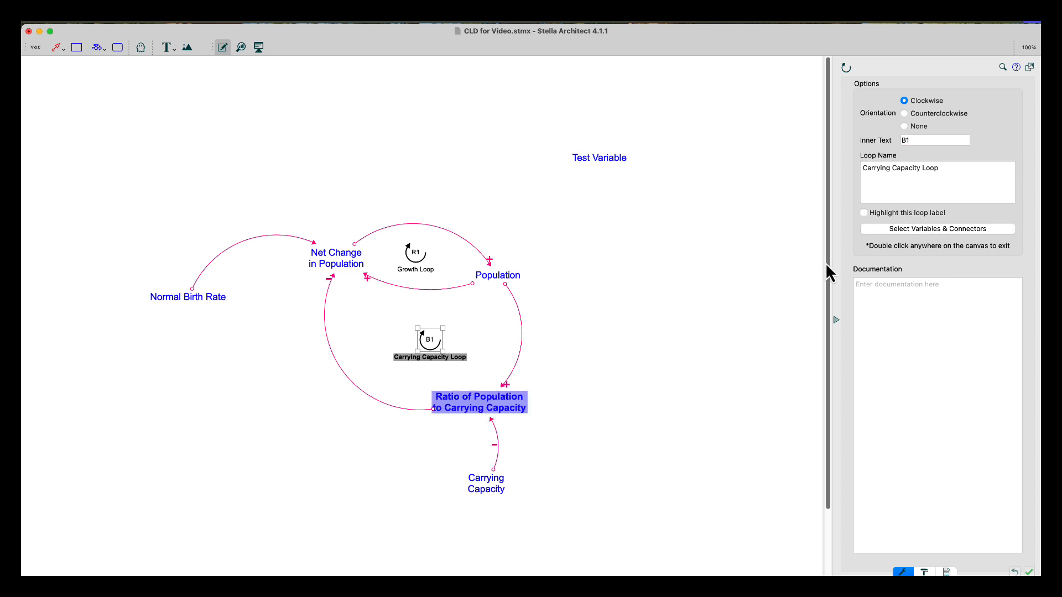
{"action": "left_click", "coordinate": [433, 408]}
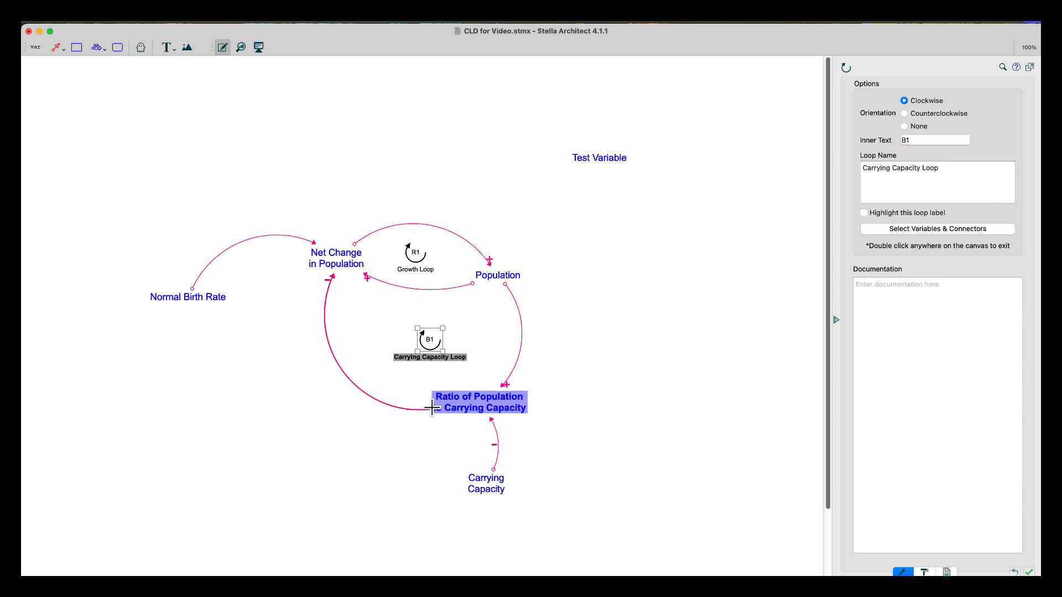
{"action": "left_click", "coordinate": [341, 258]}
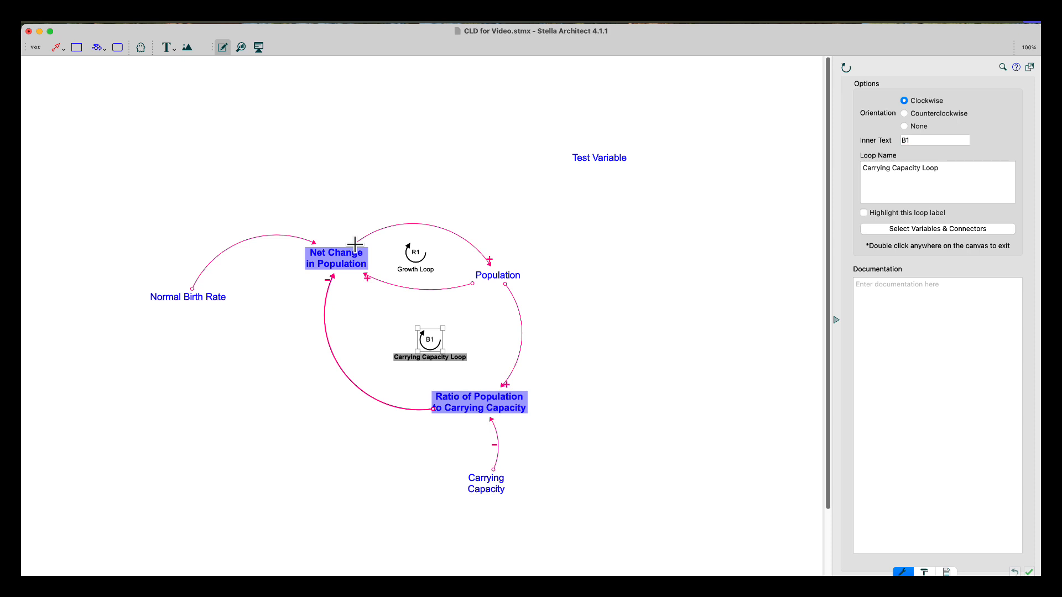
{"action": "left_click", "coordinate": [355, 243]}
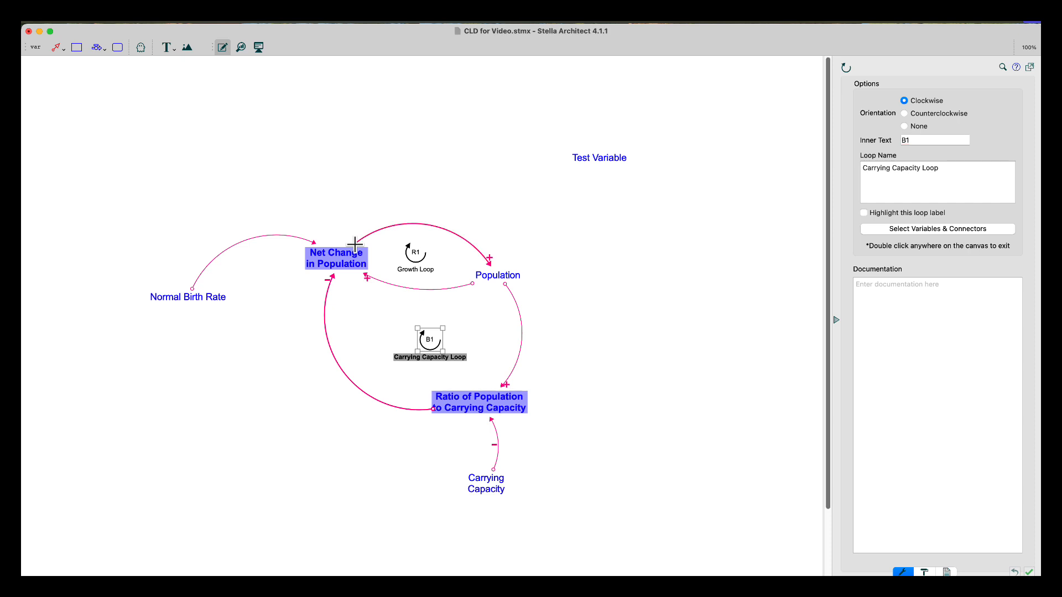
{"action": "left_click", "coordinate": [494, 275]}
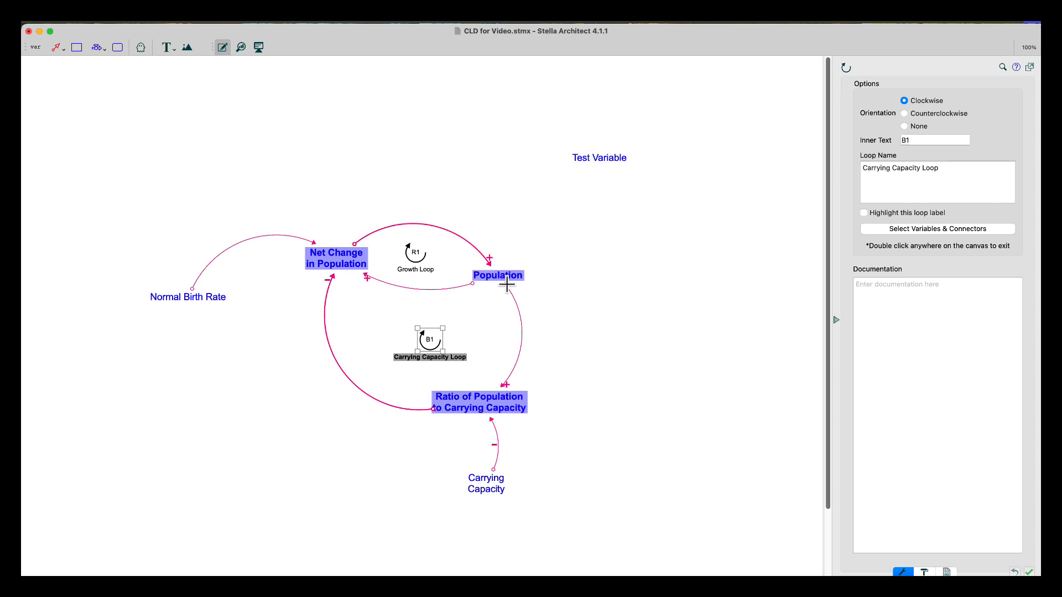
{"action": "left_click", "coordinate": [504, 285]}
{"action": "double_click", "coordinate": [576, 305]}
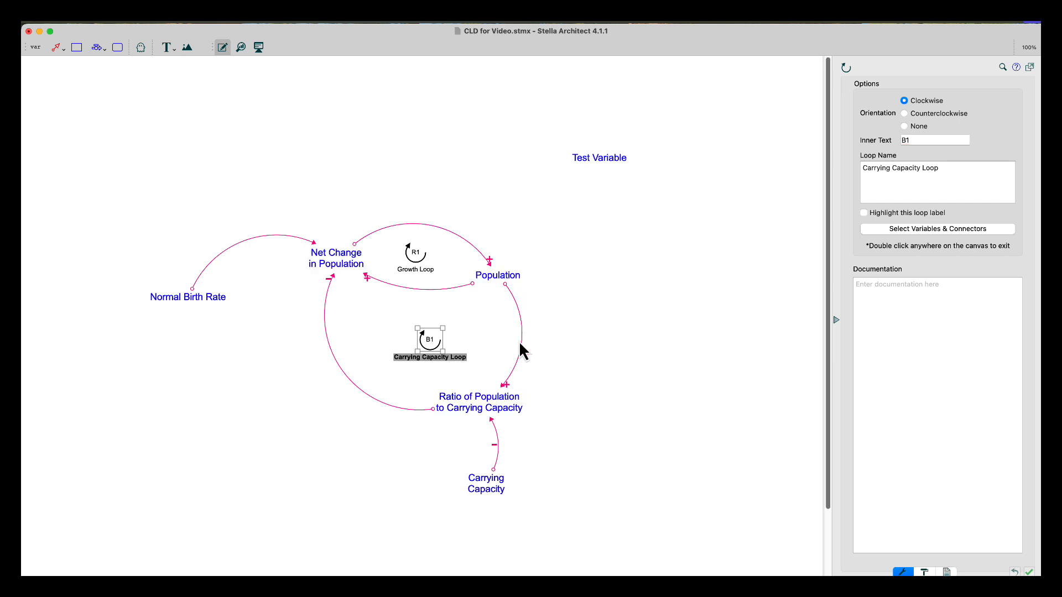
{"action": "left_click", "coordinate": [497, 344]}
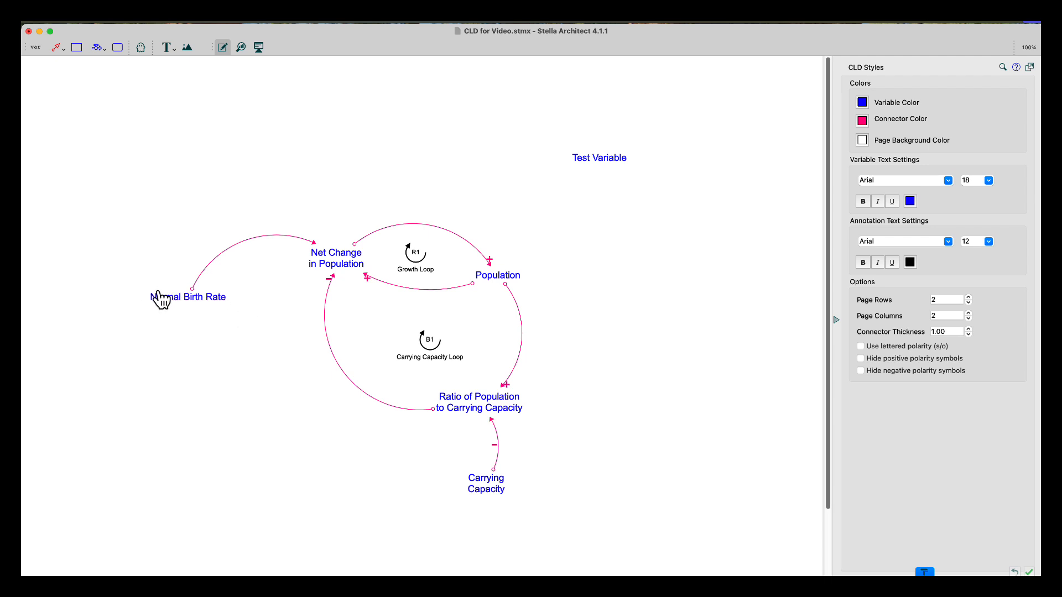
Give the Normal Birth Rate-to-Net Change connector a Positive polarity symbol sized 24
{"action": "left_click", "coordinate": [194, 290]}
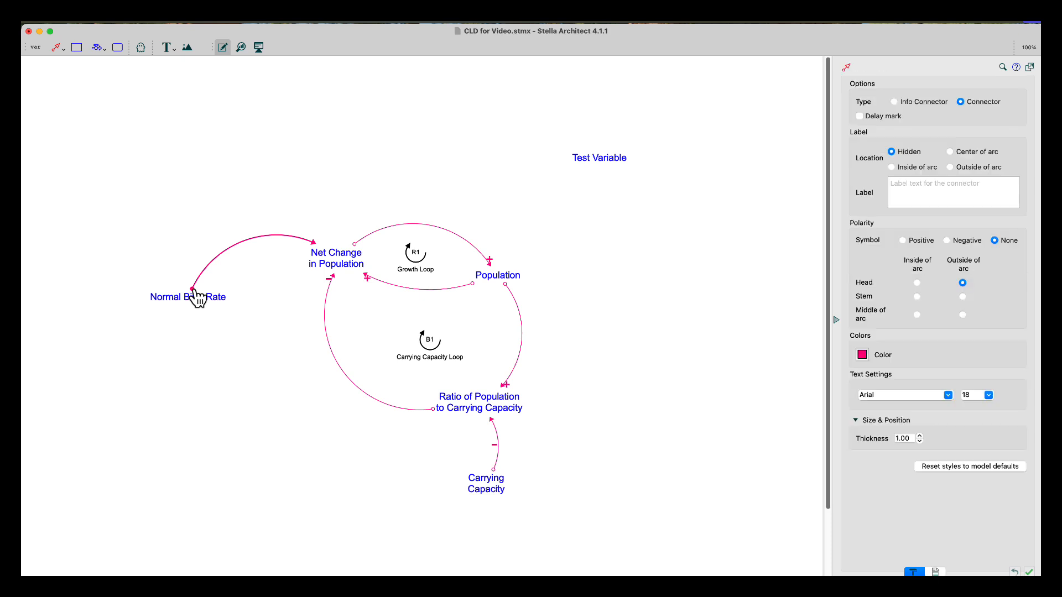
{"action": "left_click", "coordinate": [903, 241]}
{"action": "left_click", "coordinate": [989, 396]}
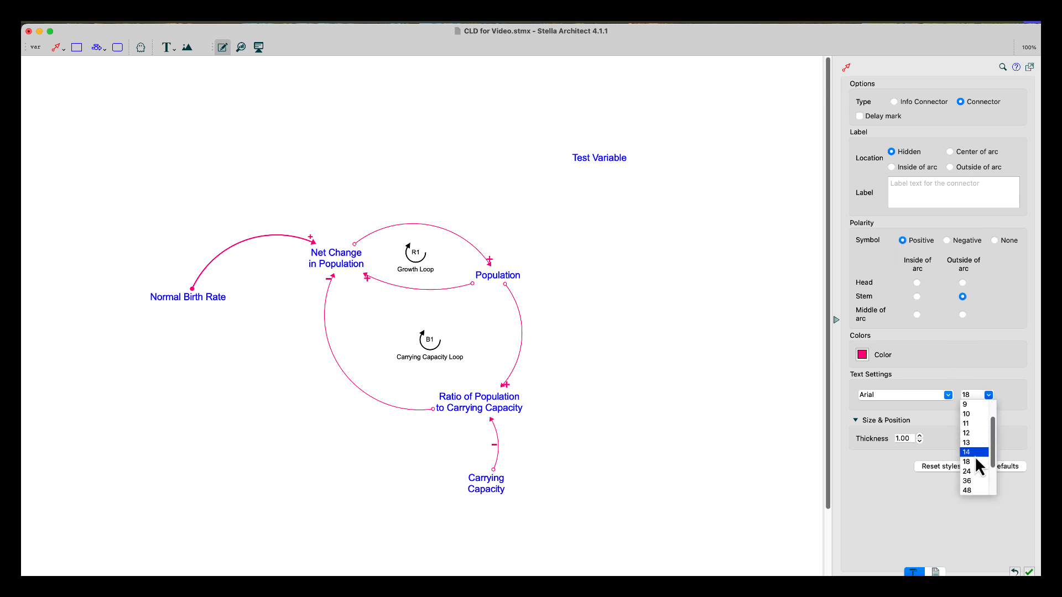
{"action": "left_click", "coordinate": [976, 472]}
{"action": "left_click", "coordinate": [697, 382]}
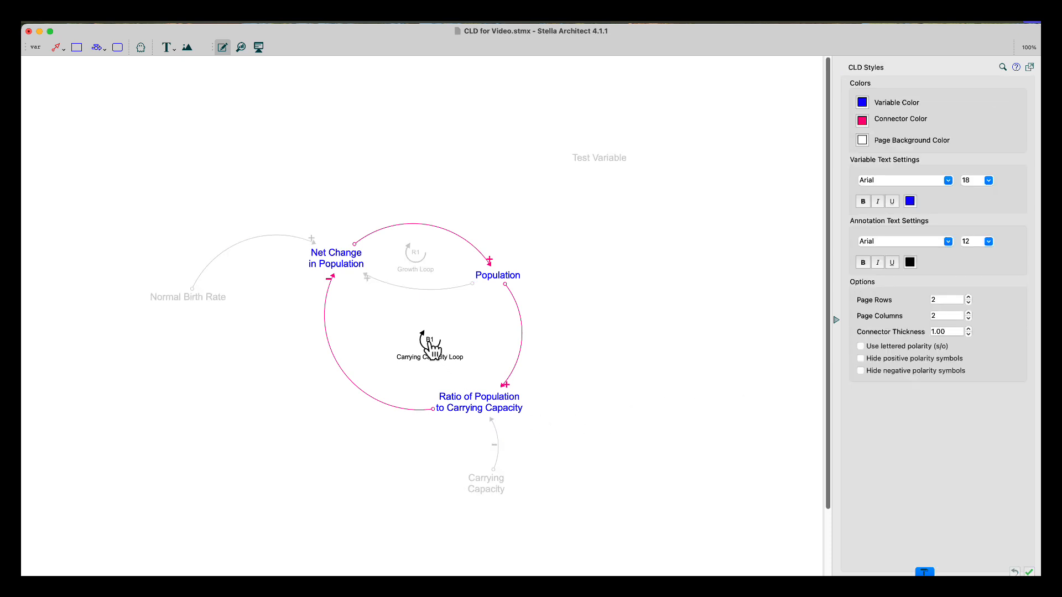
Delete the Test Variable from the diagram
{"action": "left_click", "coordinate": [596, 165]}
{"action": "key", "text": "Delete"}
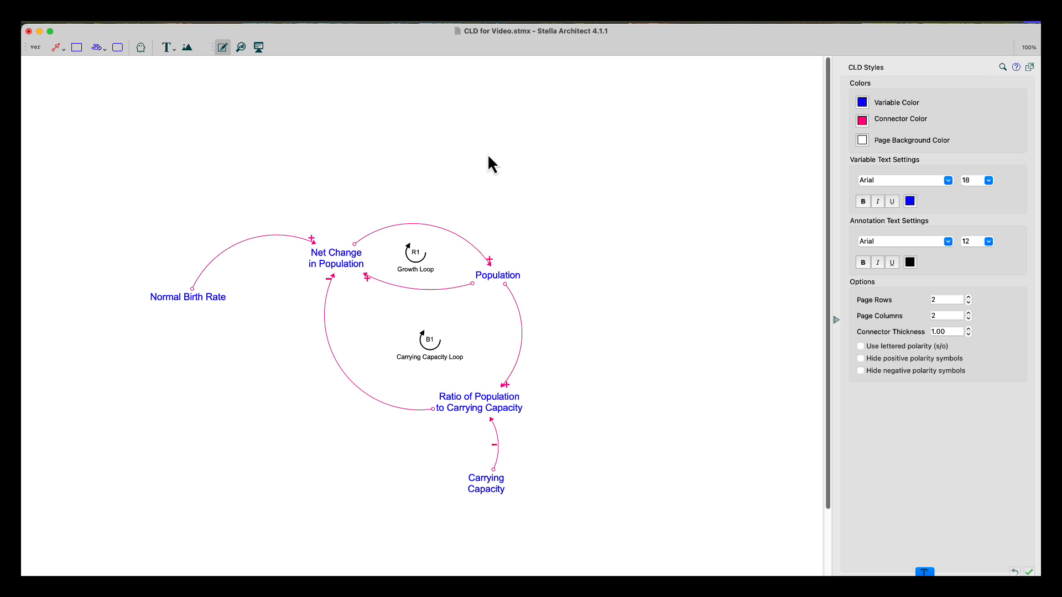
Reshape the Population-to-Net Change connector so its arc bows further downward
{"action": "left_click_drag", "start_coordinate": [475, 288], "coordinate": [480, 296]}
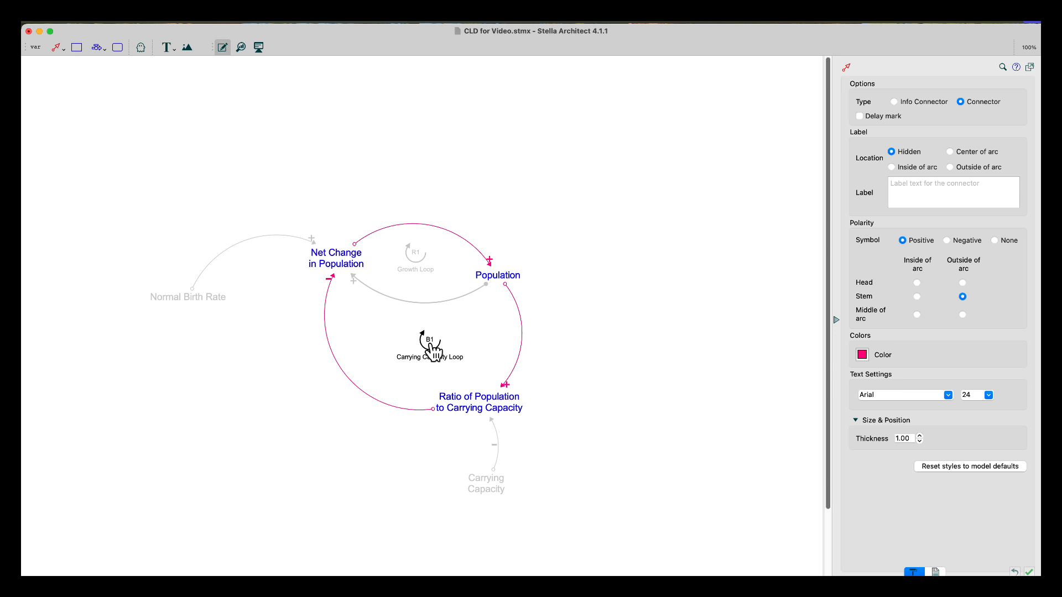
{"action": "left_click", "coordinate": [434, 476]}
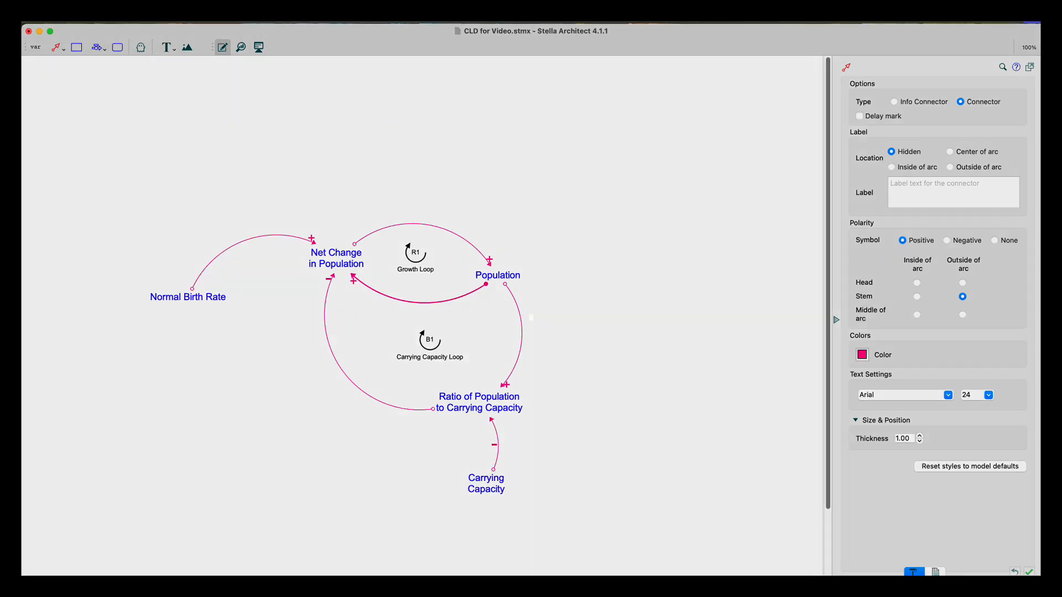